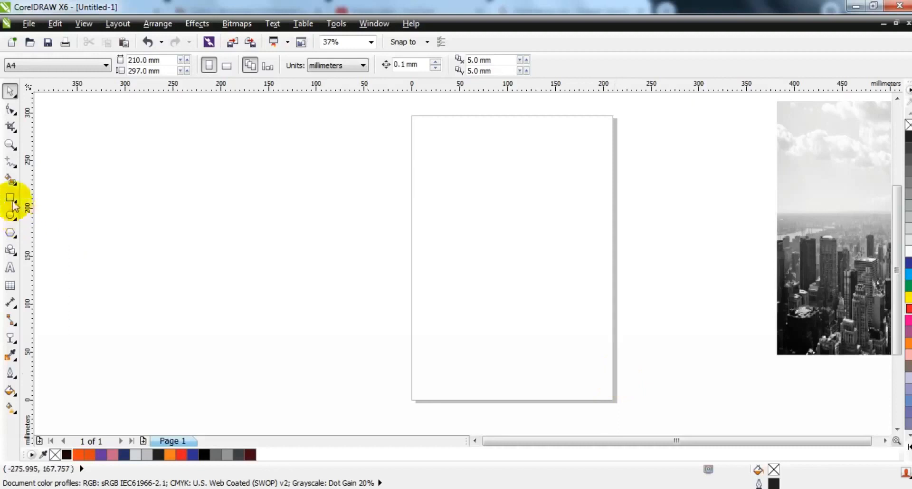
Draw a rectangle about 209 by 298 mm covering the whole A4 page
left_click(10, 198)
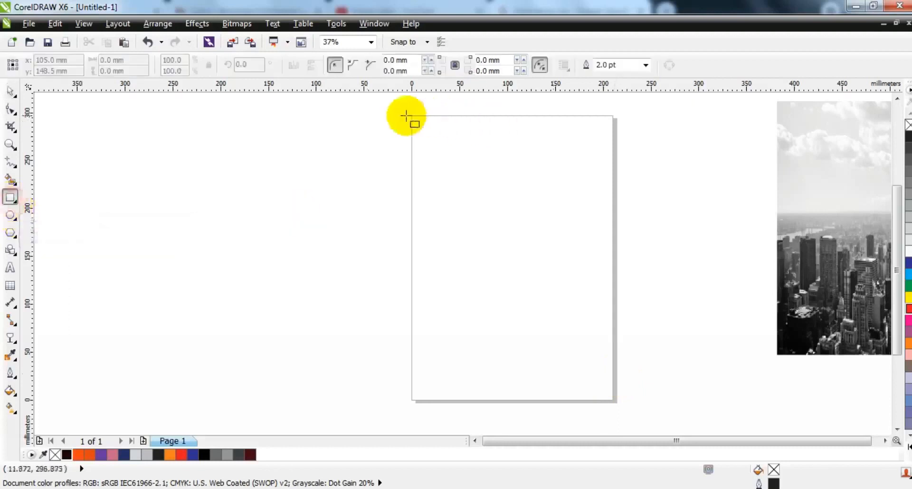
left_click_drag(413, 115, 613, 401)
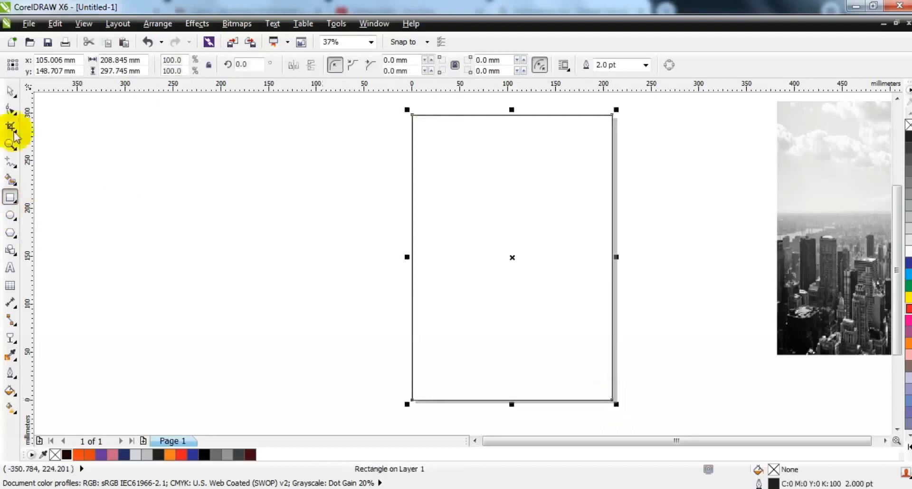
left_click(7, 92)
left_click(102, 287)
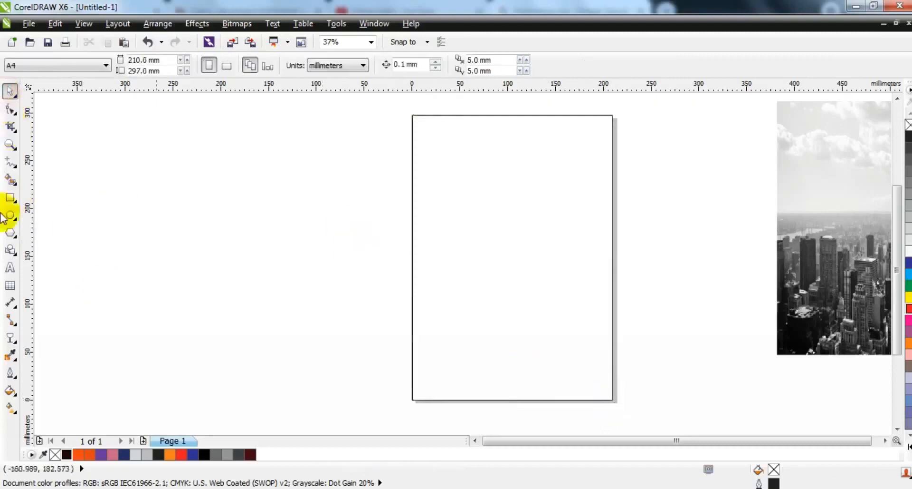
Draw a straight diagonal line rising through the page's lower-left corner and enlarge it to about 291 by 249 mm overall
left_click(9, 164)
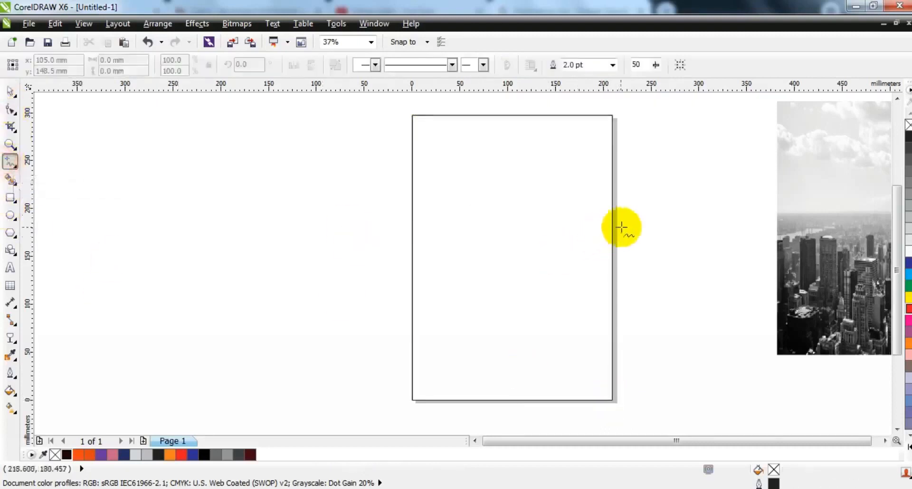
left_click(632, 213)
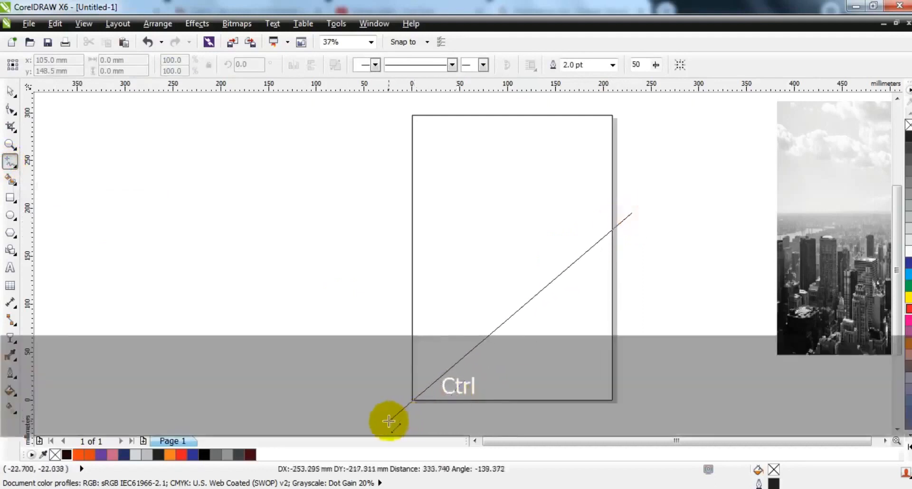
left_click(389, 421)
left_click(9, 89)
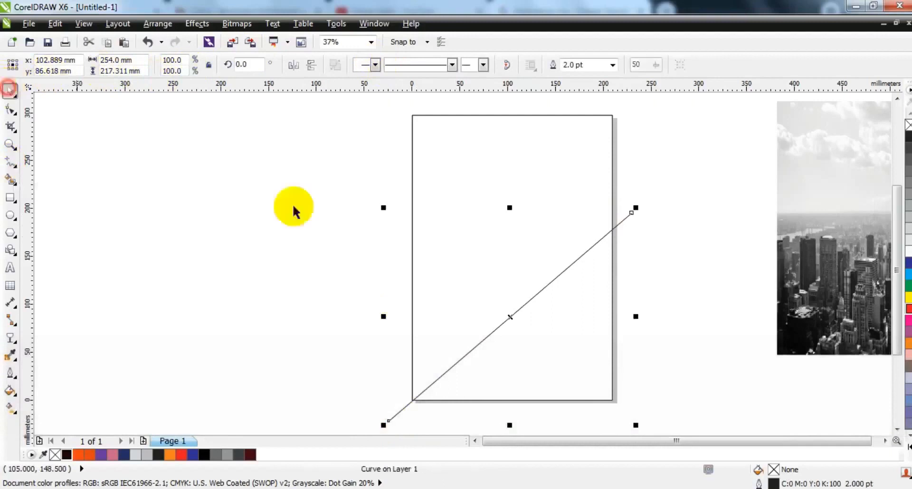
left_click_drag(636, 207, 673, 177)
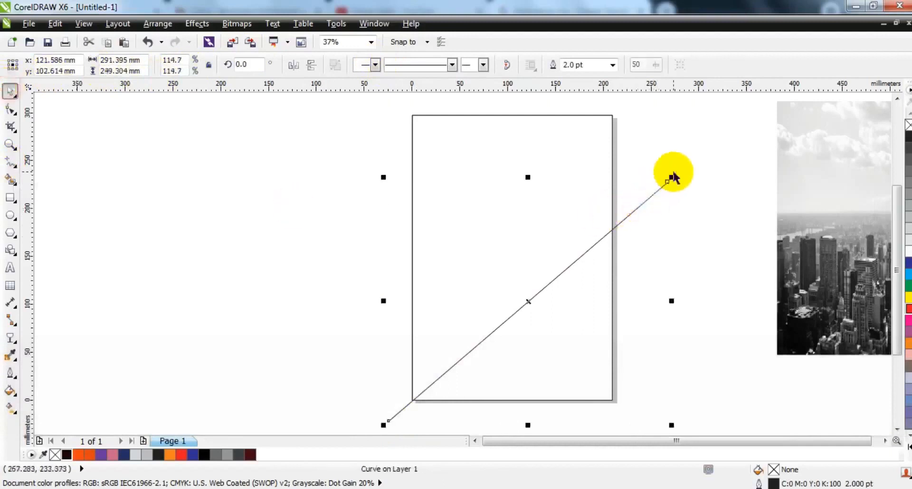
Duplicate the diagonal line, mirror the copy horizontally, combine both into one X and centre it horizontally on the page rectangle
key("KP_Add")
left_click(293, 66)
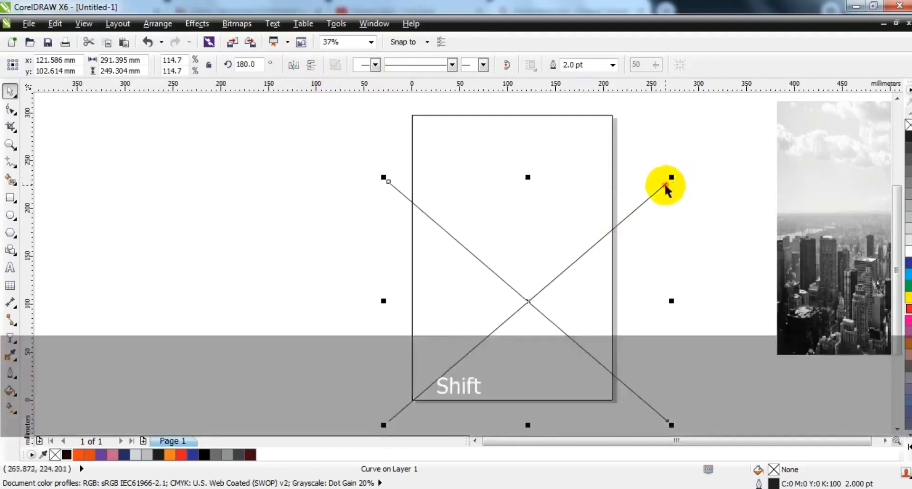
left_click(666, 186, "shift")
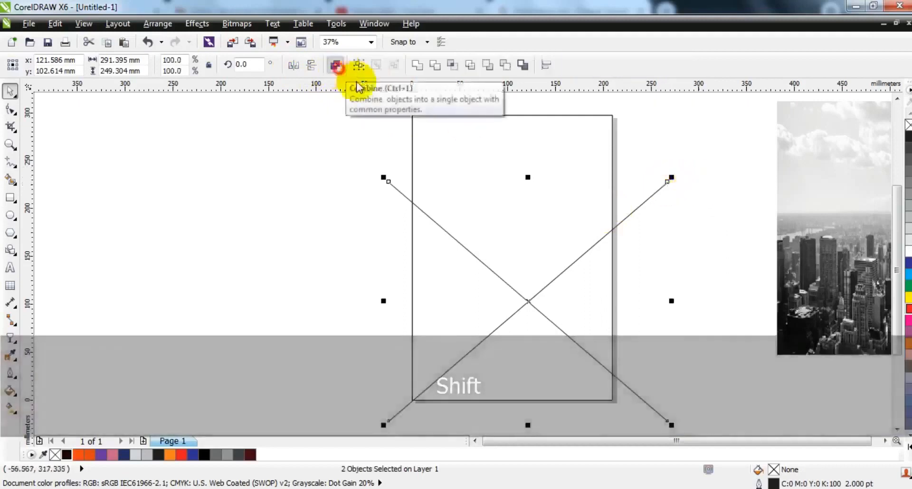
left_click(338, 66)
key("c")
left_click(683, 193)
left_click(644, 191)
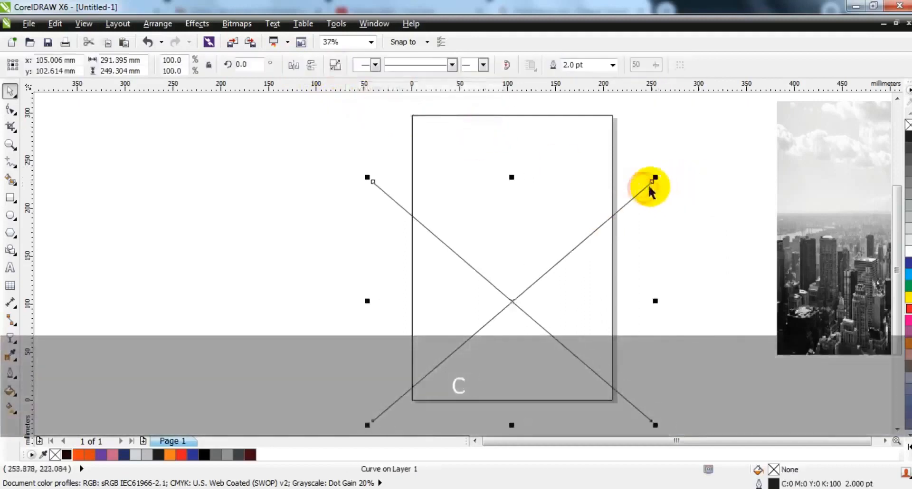
Copy the X straight down twice and up once, with the crossings spaced about 36 mm apart
left_click_drag(648, 187, 637, 265)
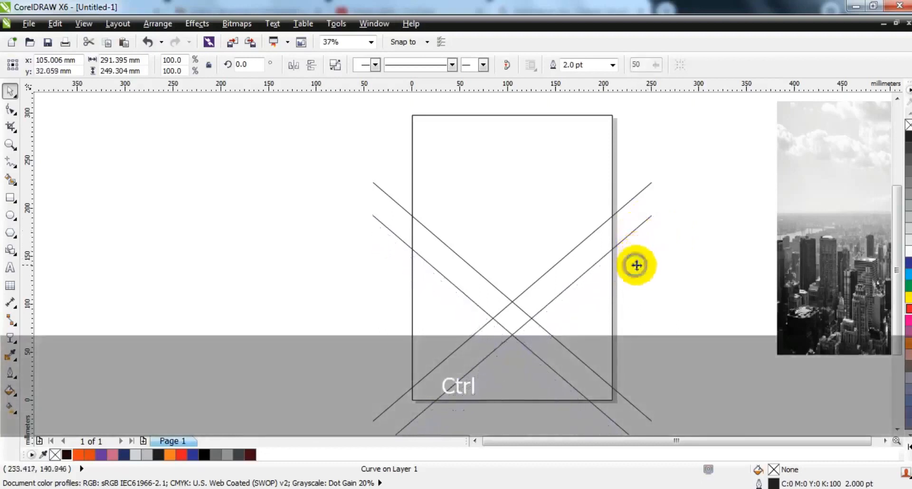
left_click(683, 257)
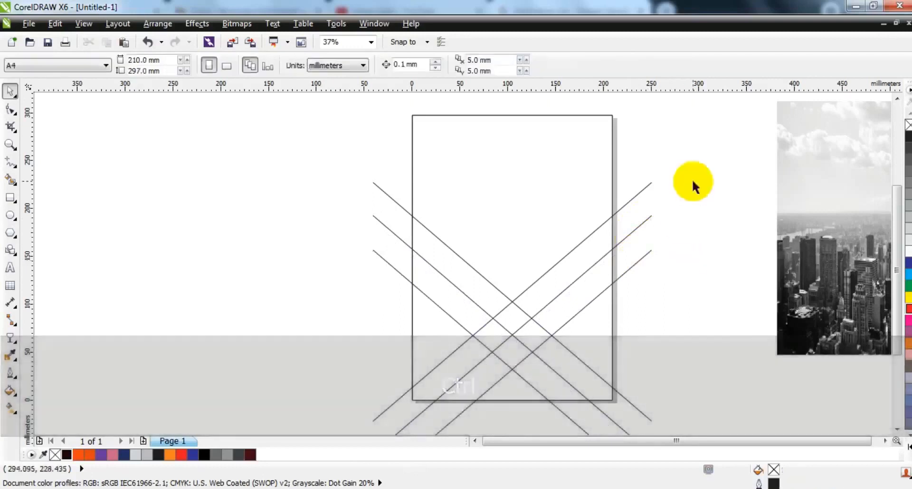
left_click_drag(639, 199, 641, 160)
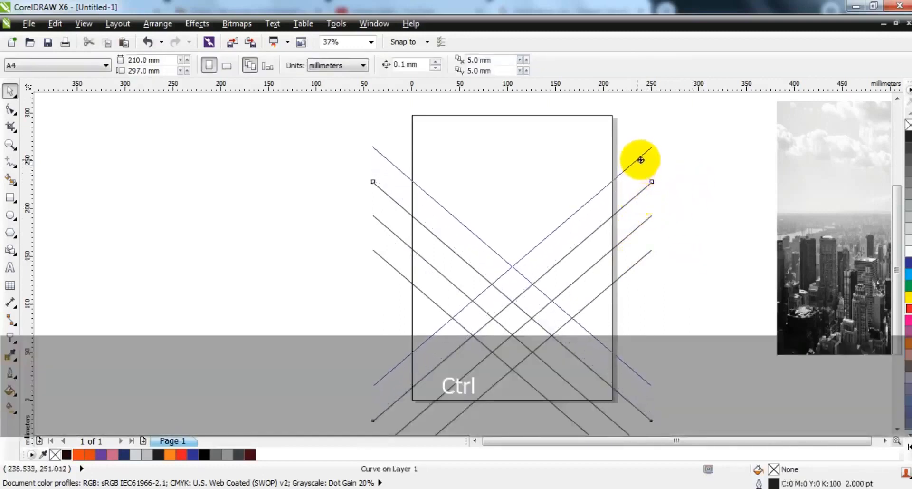
left_click_drag(640, 160, 641, 159)
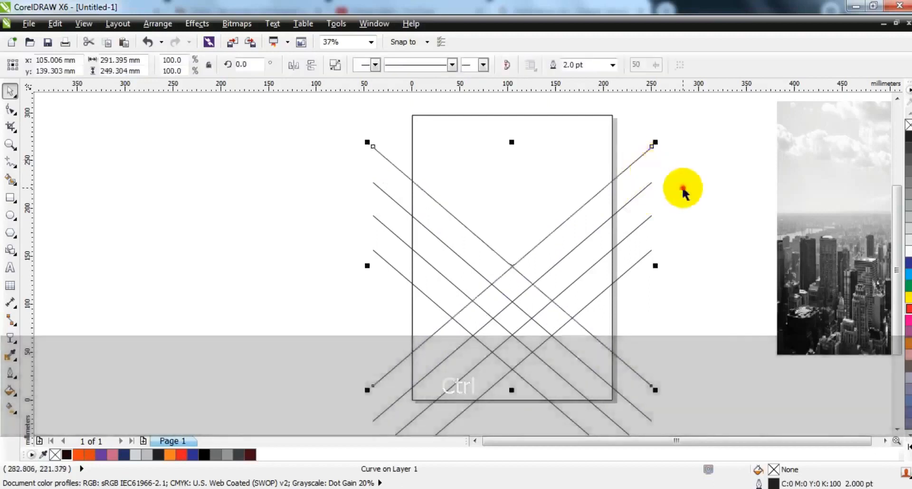
left_click(697, 231)
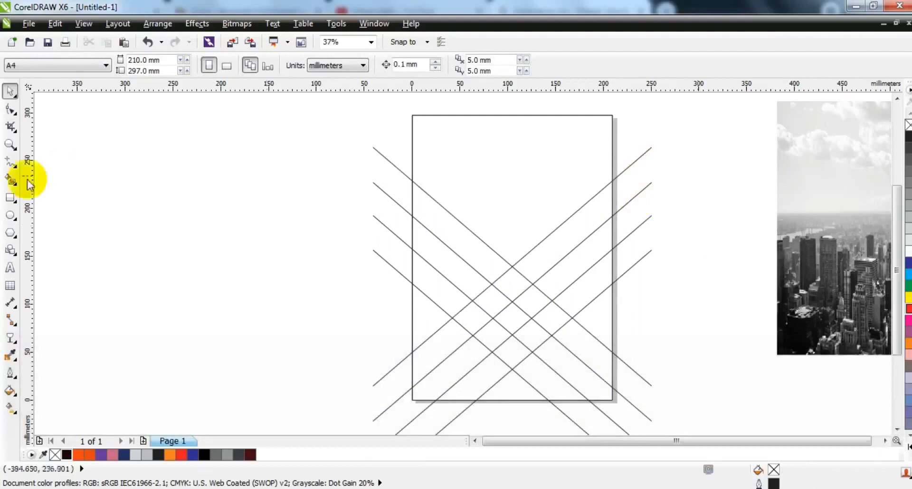
Draw a vertical line about 267 mm long and move it onto the crossings just inside the page's left half
left_click(10, 162)
left_click(172, 144)
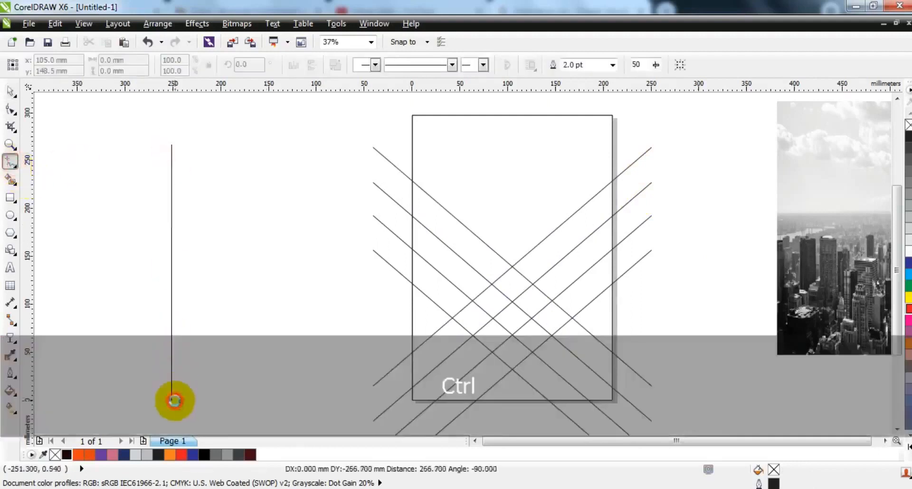
left_click(174, 400, "ctrl")
left_click(10, 90)
mouse_move(172, 255)
left_mouse_down()
mouse_move(450, 296)
mouse_move(471, 278)
left_mouse_up()
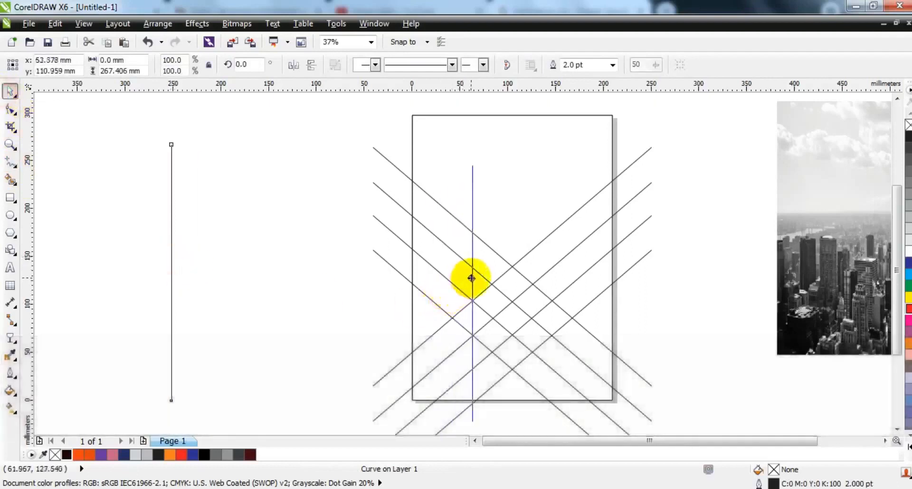
Copy the vertical line to the middle of the page and centre the copy horizontally on the rectangle
right_click(472, 276)
left_click_drag(472, 278, 513, 278)
left_click(522, 276, "shift")
left_click(754, 306)
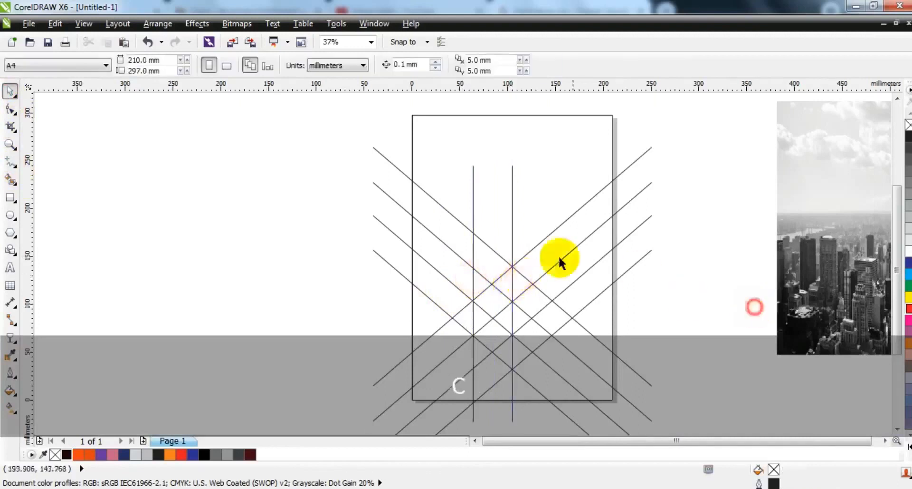
Add three more copies of the vertical line, two in the page's right half and one near its left edge
left_click_drag(473, 245, 552, 258)
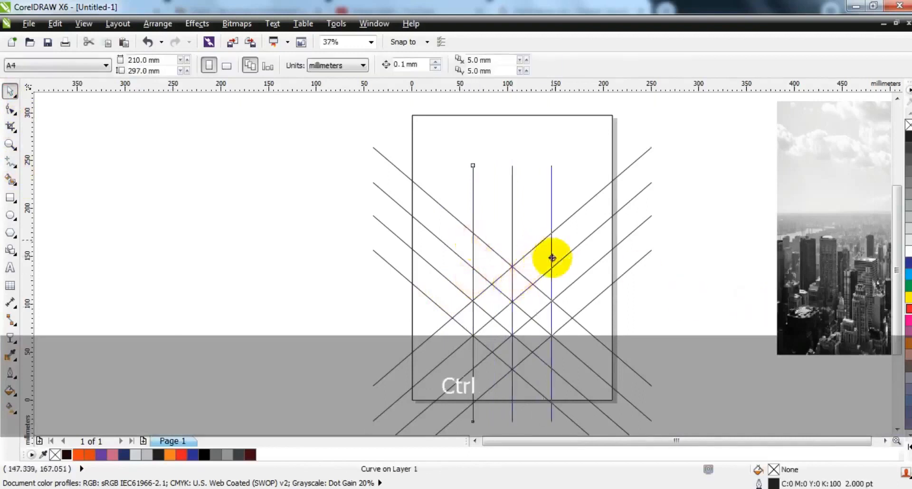
right_click(553, 258)
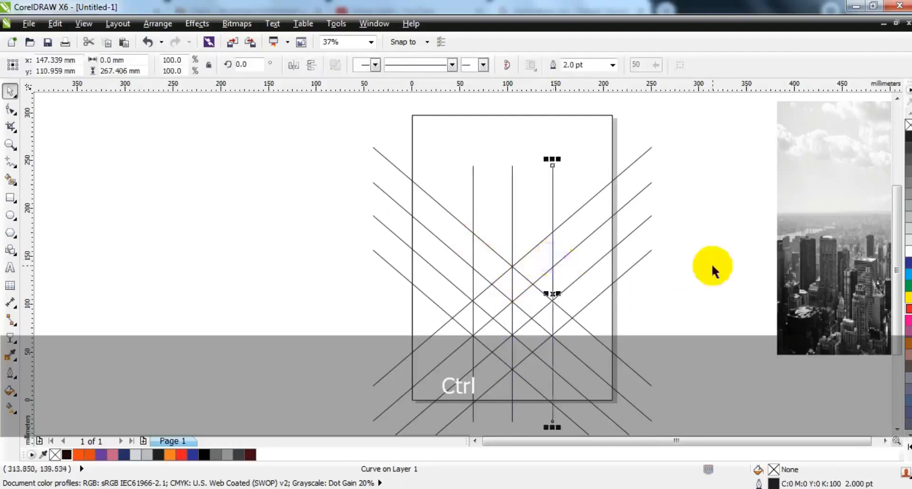
left_click_drag(552, 238, 584, 244)
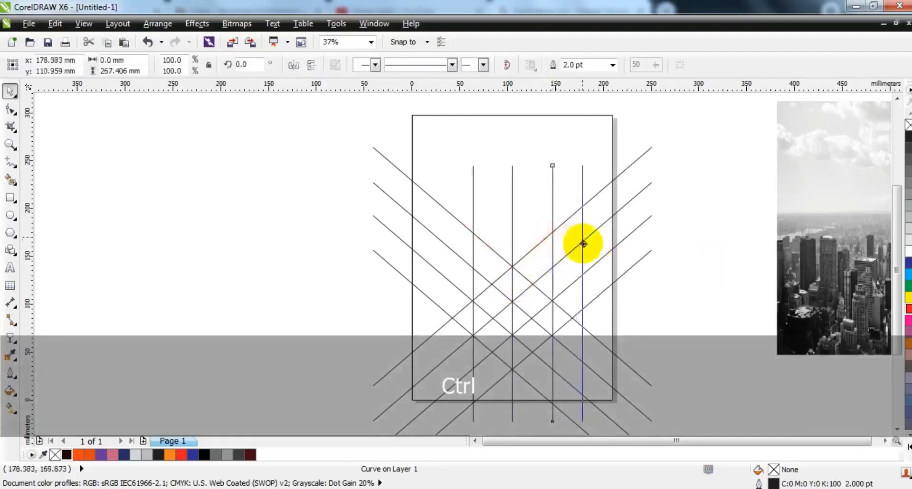
right_click(589, 243)
left_click_drag(590, 243, 438, 248)
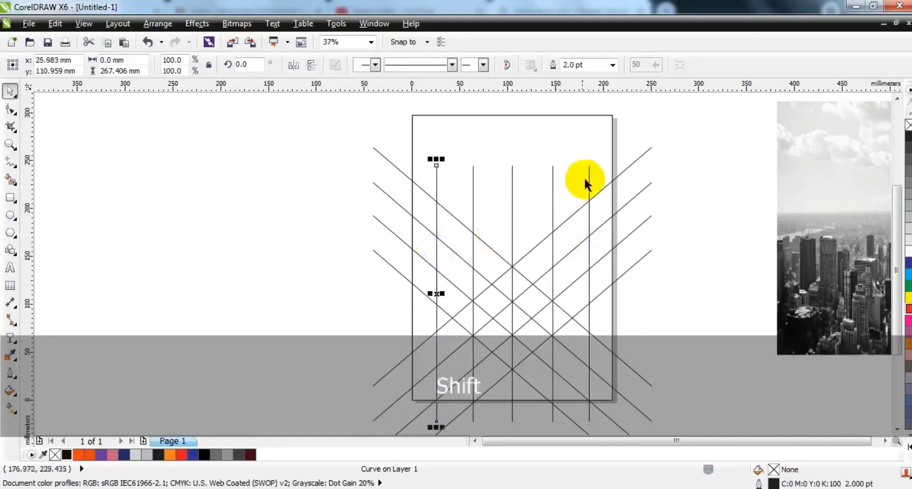
Combine the two outermost vertical lines and centre the pair horizontally on the page rectangle
left_click(589, 180, "shift")
left_click(334, 66)
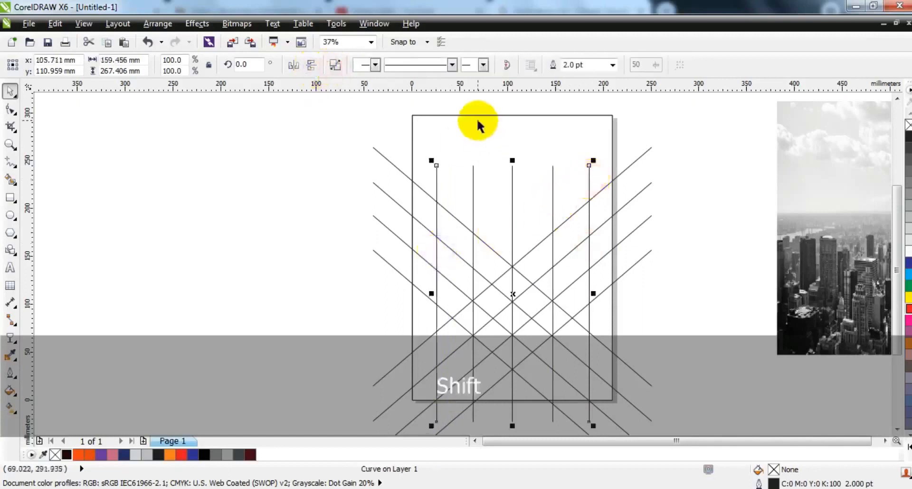
left_click(479, 123)
left_click(325, 176)
Combine the two inner vertical lines beside the middle one and centre the pair horizontally on the page rectangle
left_click(473, 173)
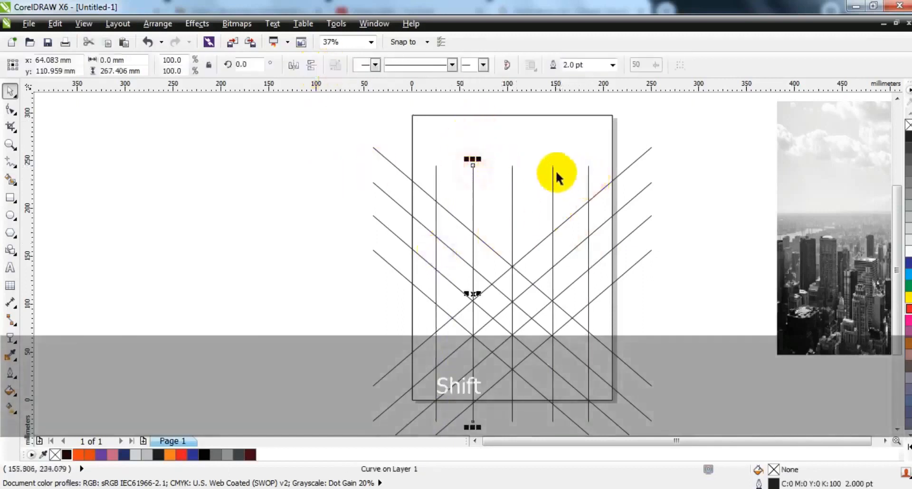
left_click(552, 167, "shift")
left_click(334, 65)
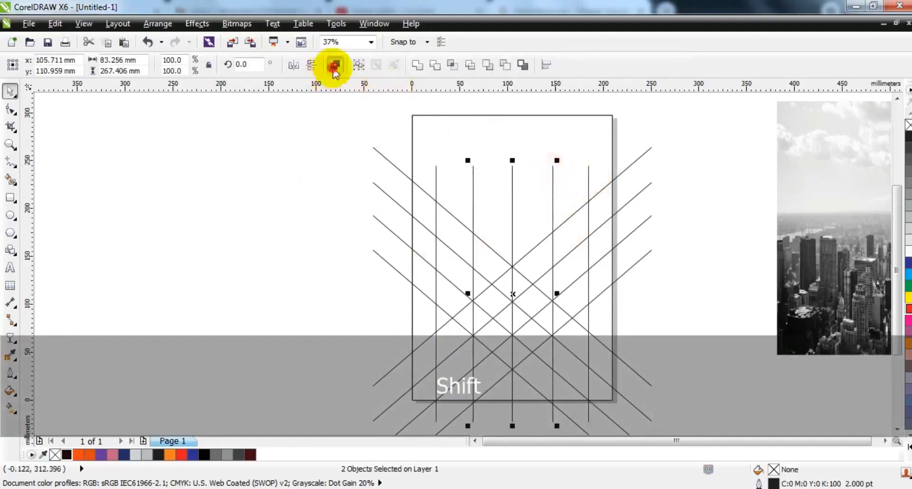
left_click(601, 259, "shift")
key("c")
left_click(661, 295)
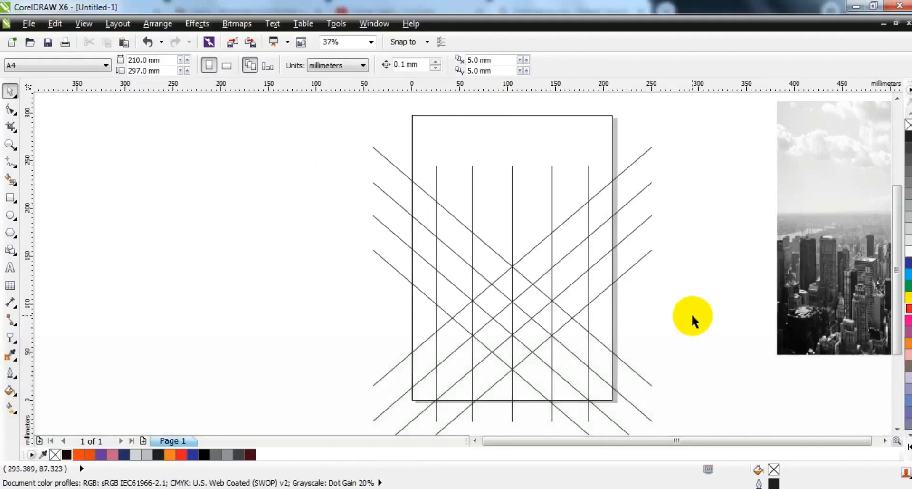
Use Smart Fill to fill the topmost V-shaped band between the diagonals with 70% black across the page width
left_click(10, 144)
left_click_drag(333, 138, 705, 416)
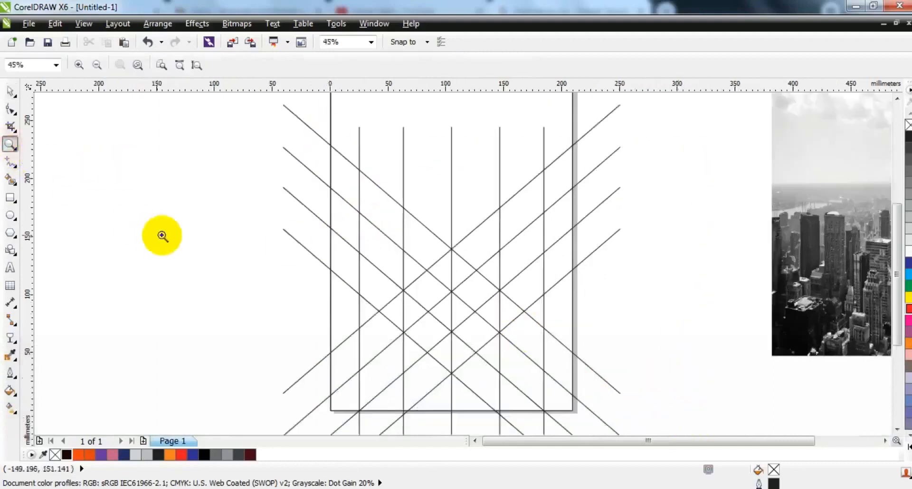
left_click(10, 179)
left_click(347, 182)
mouse_move(347, 182)
left_mouse_down()
mouse_move(441, 266)
mouse_move(467, 259)
mouse_move(464, 270)
mouse_move(479, 239)
mouse_move(556, 184)
left_mouse_up()
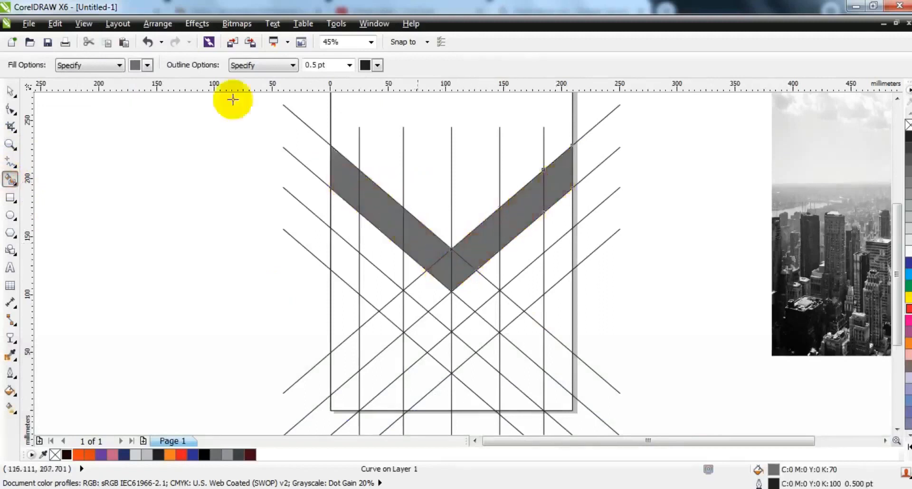
Select all the filled pieces of the V-shaped band and weld them into one shape
left_click(10, 90)
left_click(159, 126)
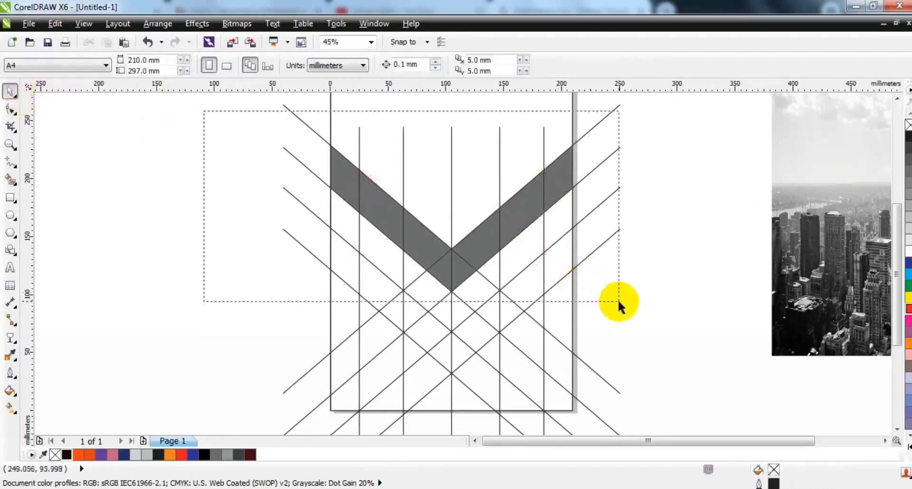
left_click_drag(618, 299, 618, 299)
left_click(414, 65)
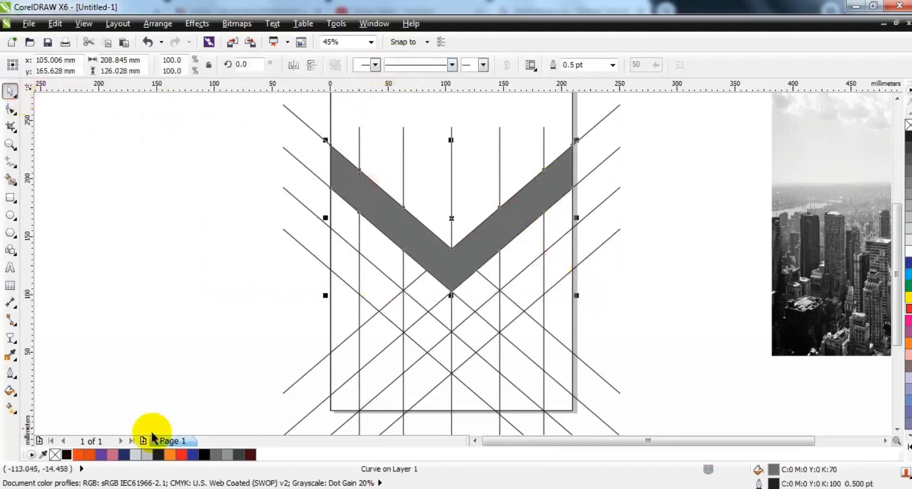
Fill the welded V with dark brown R34 G5 B9 and mix in magenta to tint it maroon
left_click(67, 454)
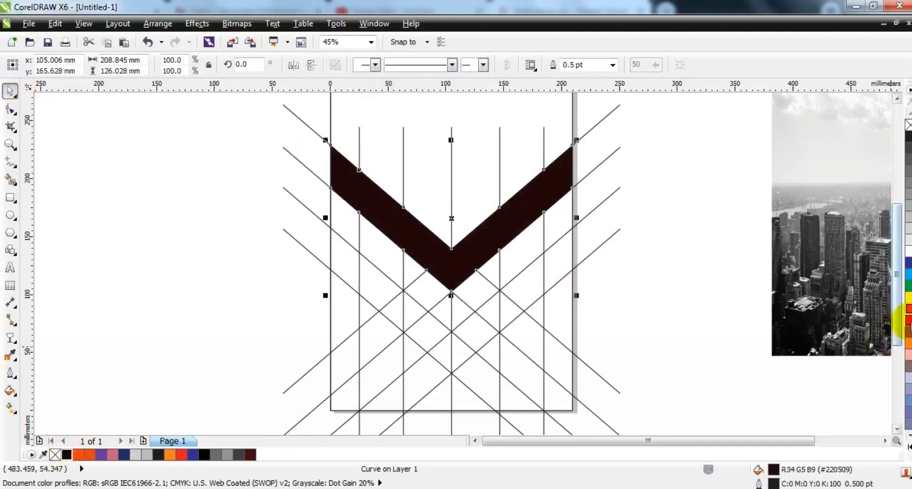
left_click(907, 321, "ctrl")
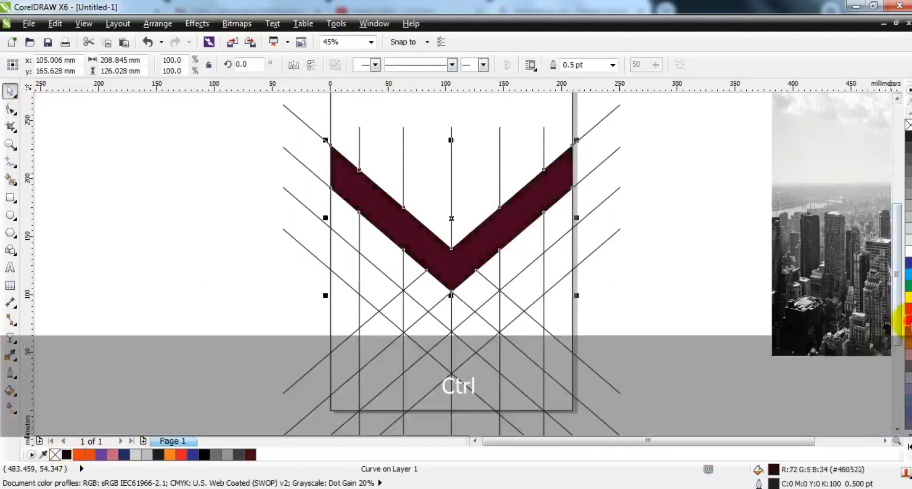
left_click(652, 220)
Use Smart Fill to fill the V-shaped band directly beneath the maroon V with 70% black across the page width
left_click(10, 179)
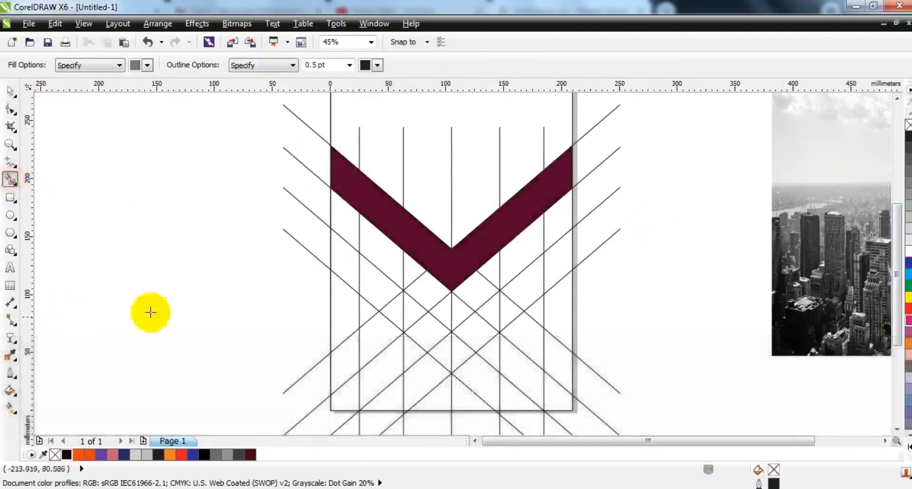
left_click(526, 244)
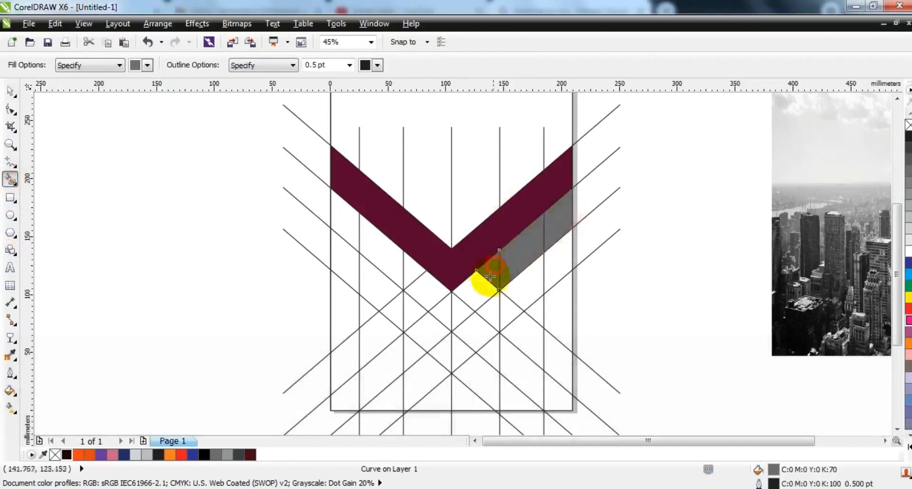
left_click(463, 308)
left_click(418, 286)
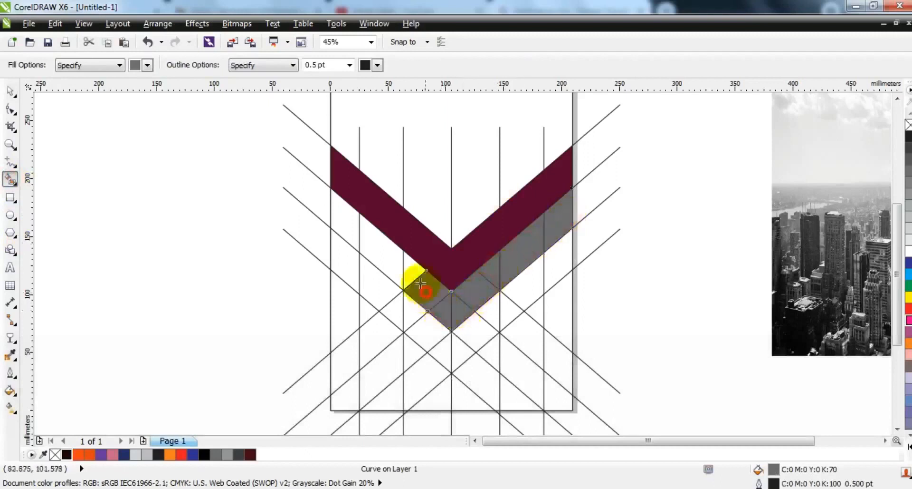
left_click(375, 251)
left_click(347, 223)
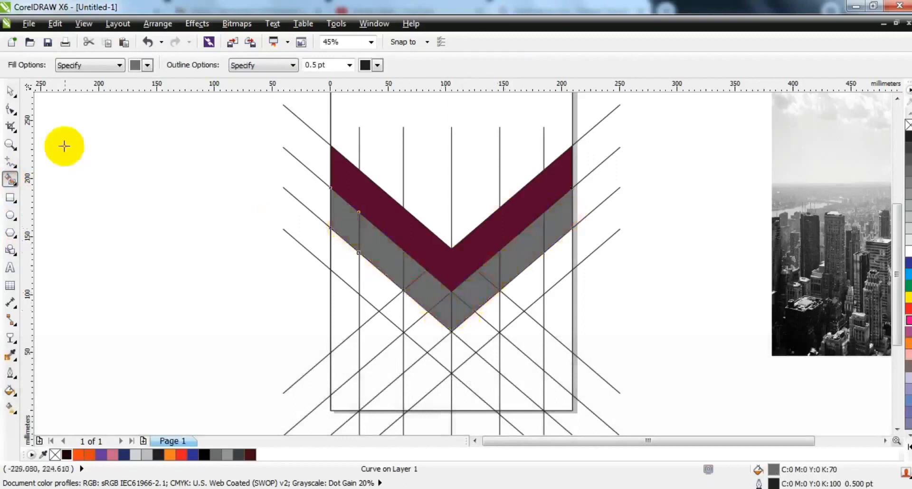
left_click(10, 90)
left_click(154, 244)
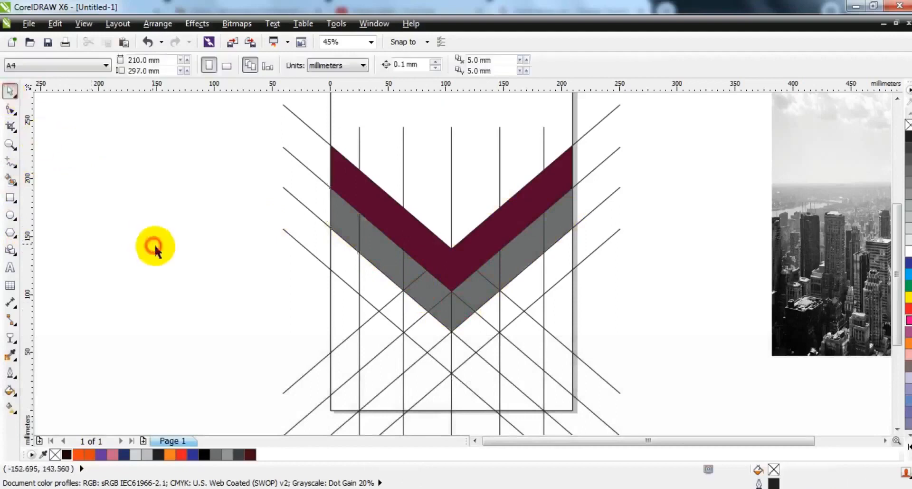
Weld the grey pieces of the second band's left arm into one shape and those of its right arm into another, leaving out the tip's left half
left_click(338, 230)
left_click(392, 249, "shift")
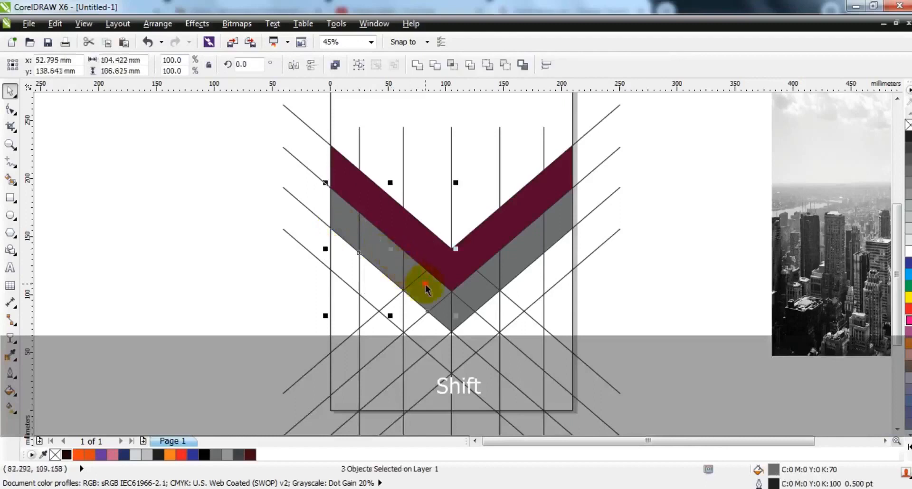
left_click(419, 65)
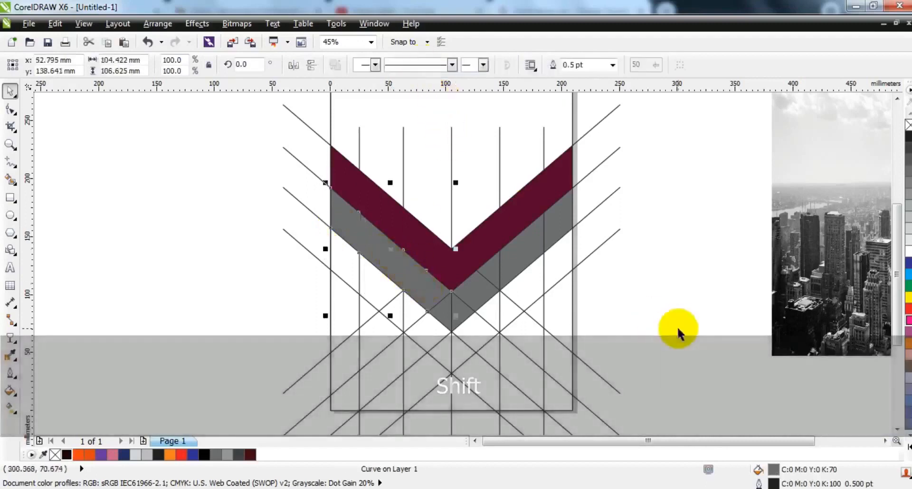
left_click(499, 271)
left_click(479, 274)
left_click(490, 267, "shift")
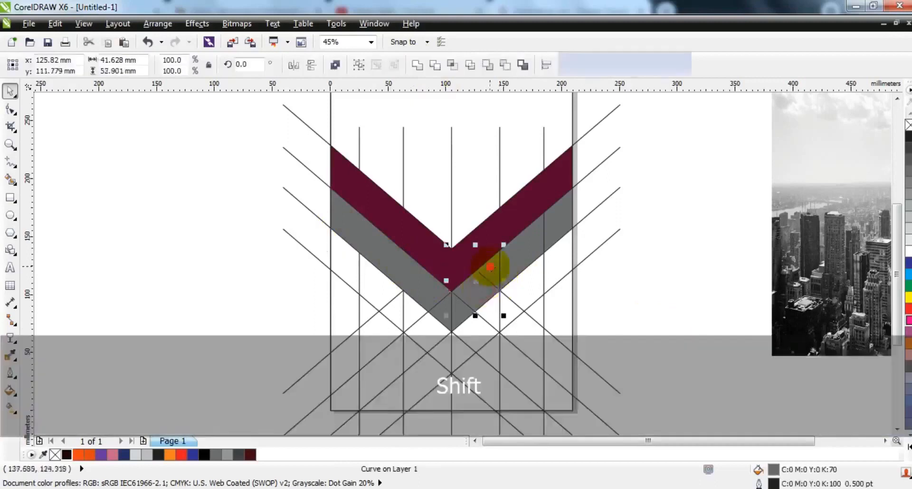
left_click(525, 240, "shift")
left_click(566, 226, "shift")
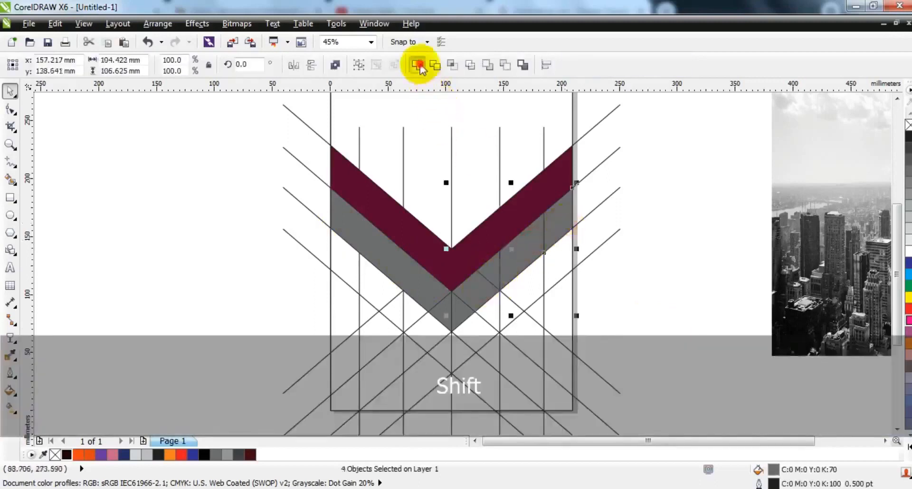
left_click(418, 65)
left_click(674, 259)
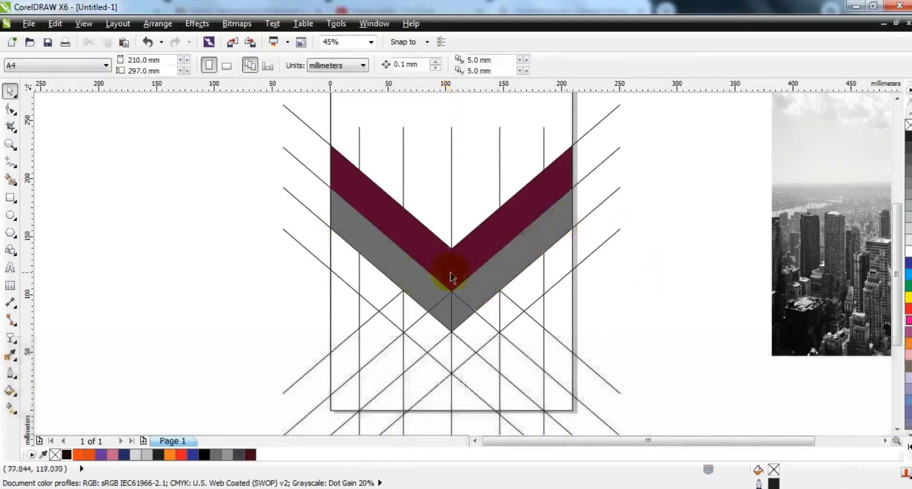
Fill the second band's right arm with a linear gradient from purple R103 G56 B160 near the tip to pink at its outer end
left_click(488, 274)
left_click(102, 455)
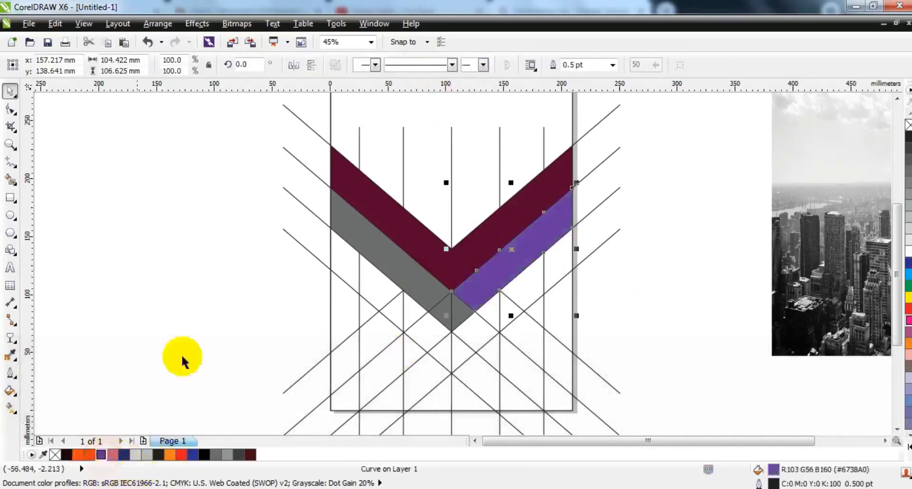
left_click(11, 404)
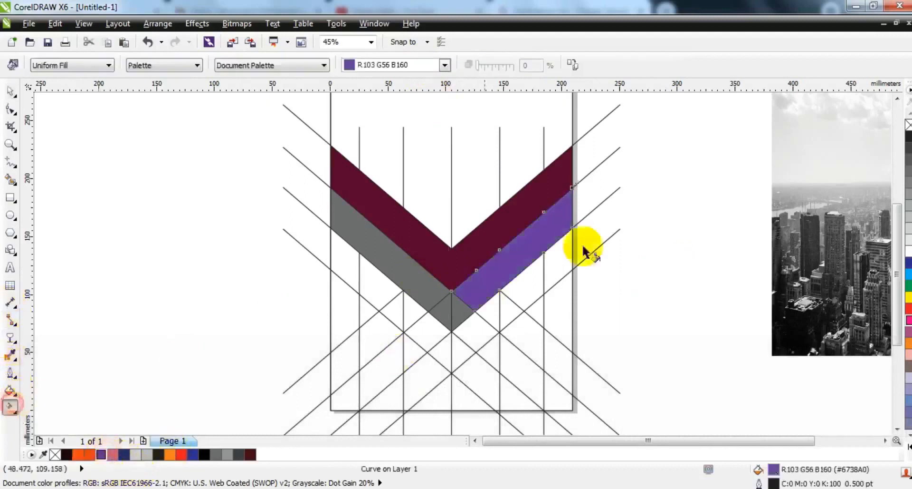
left_click_drag(466, 299, 551, 224)
left_click_drag(112, 457, 567, 227)
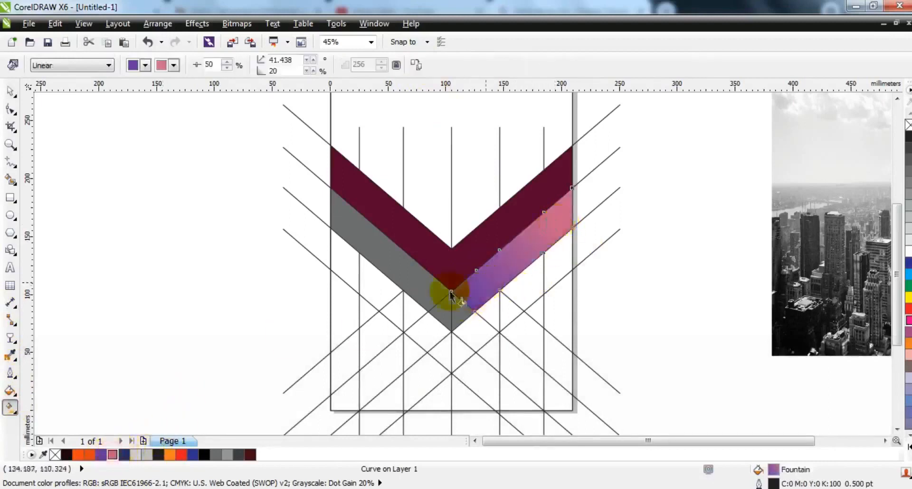
Give the second band's left arm a matching linear gradient from purple near the tip to pink at its outer end
left_click(416, 289)
left_click(101, 454)
left_click_drag(443, 300, 348, 225)
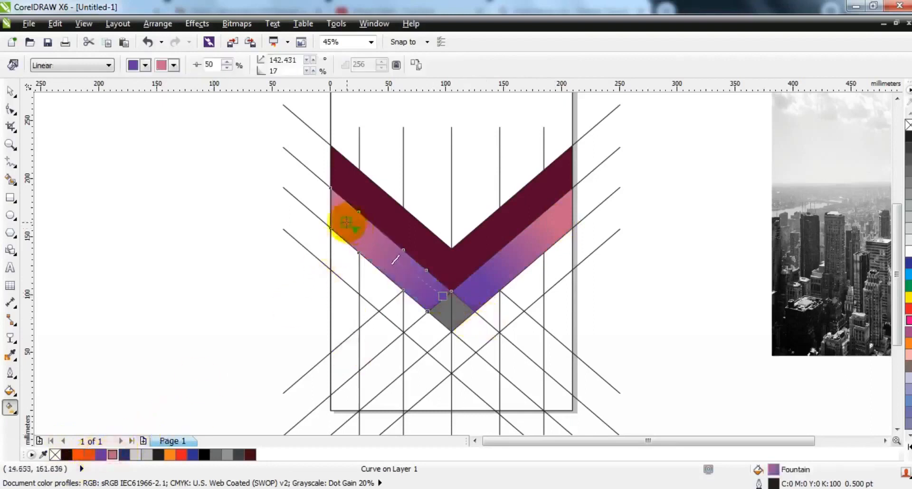
left_click(10, 91)
key("Escape")
Weld the two grey pieces at the second band's tip into a diamond and apply an upward linear gradient from purple to pink
left_click(441, 308)
left_click(461, 308, "shift")
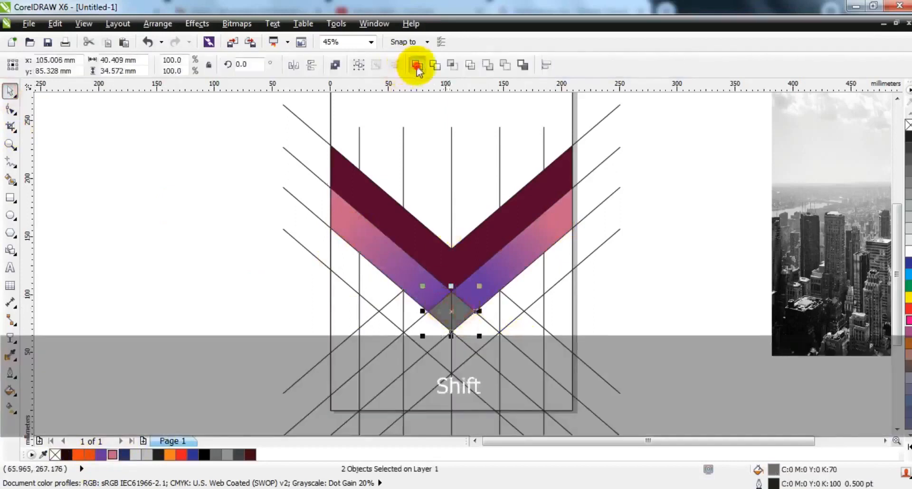
left_click(417, 65)
left_click(101, 455)
key("g")
left_click_drag(451, 331, 448, 279)
left_click_drag(112, 454, 448, 278)
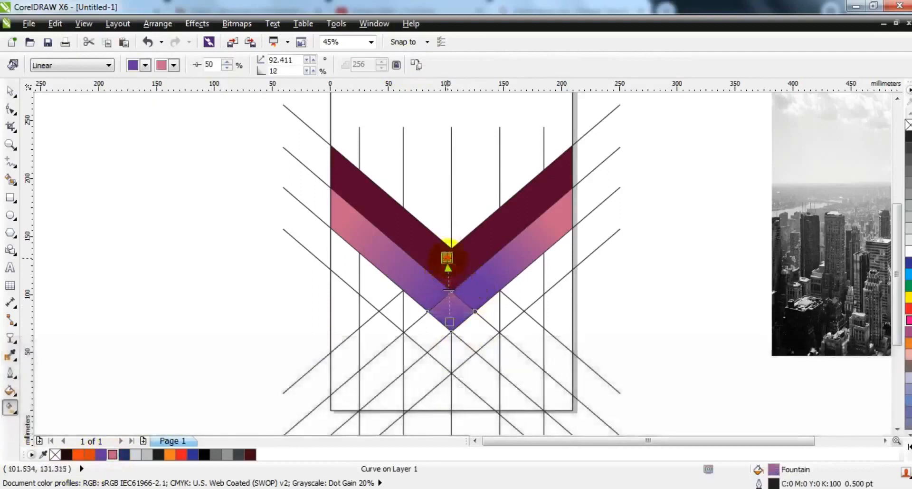
left_click(10, 90)
left_click(181, 258)
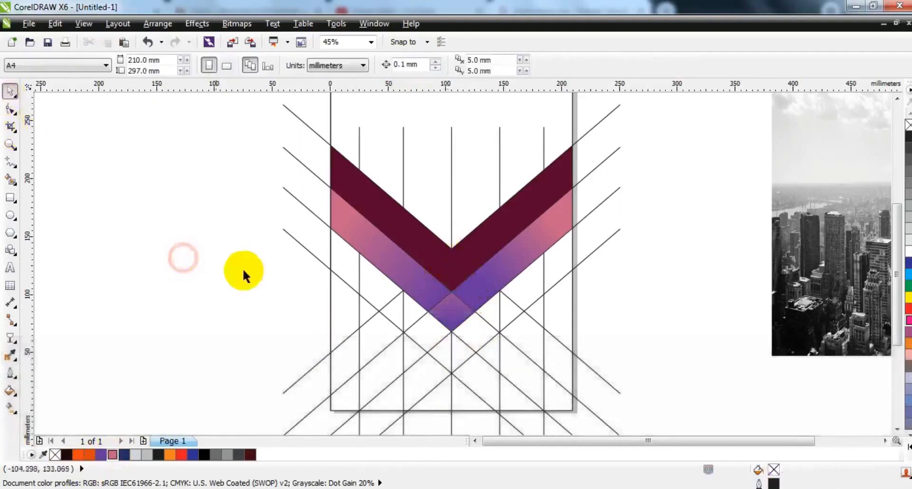
Use Smart Fill to fill both arms of the third band, beneath the gradient V, with 70% black
left_click(10, 180)
left_click(370, 284)
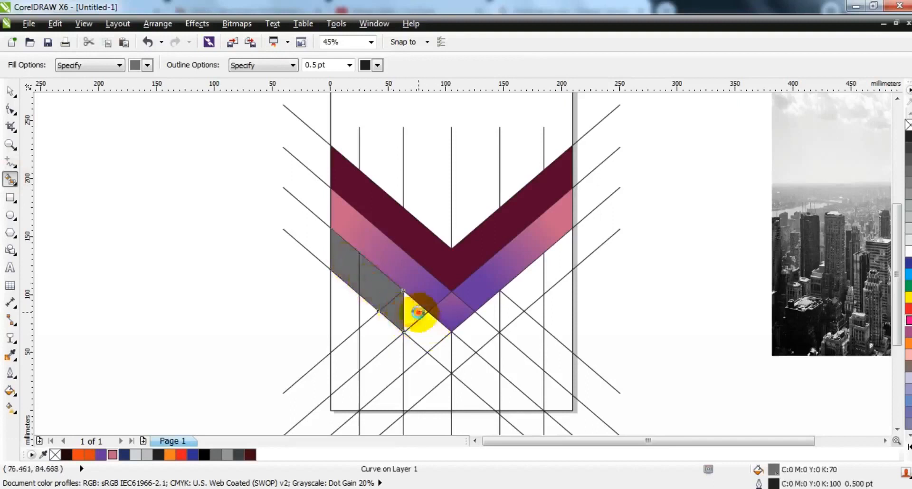
left_click(528, 283)
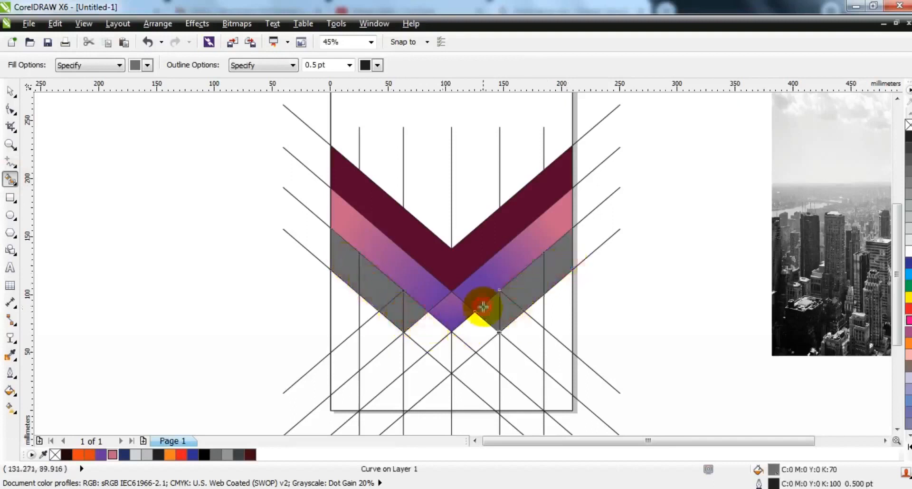
Use Smart Fill to fill all the cells of the triangle between the V's tip and the page's lower edge with 70% black
left_click(464, 354)
left_click(395, 393)
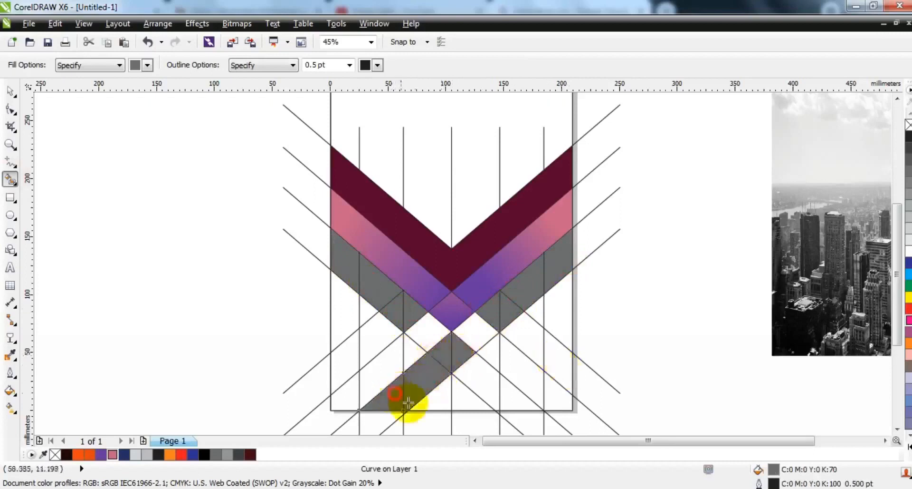
left_click(438, 402)
left_click(466, 396)
left_click(480, 372)
left_click(518, 400)
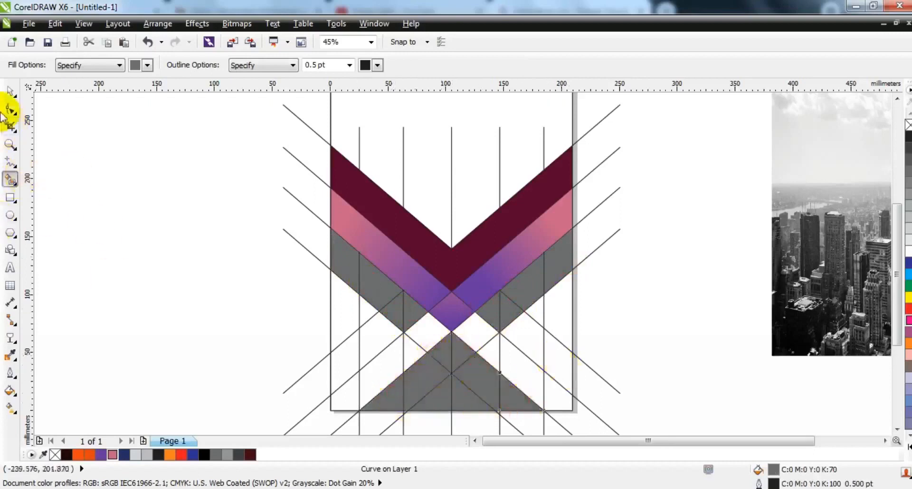
left_click(9, 91)
key("Escape")
Delete all the diagonal and vertical construction lines, keeping the filled shapes and the page rectangle
left_click(591, 369)
key("Delete")
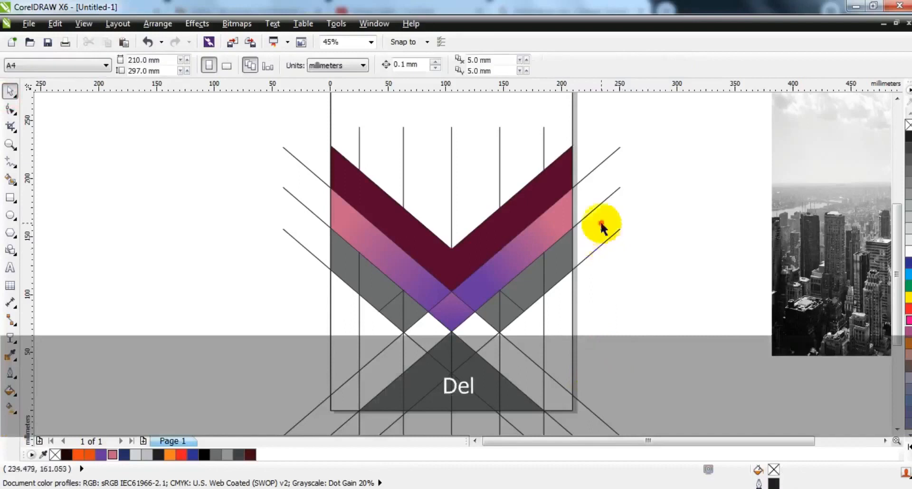
left_click(598, 206)
key("Delete")
left_click(597, 168)
key("Delete")
left_click(601, 244)
key("Delete")
key("Delete")
left_click(500, 346)
key("Delete")
left_click(451, 185)
key("Delete")
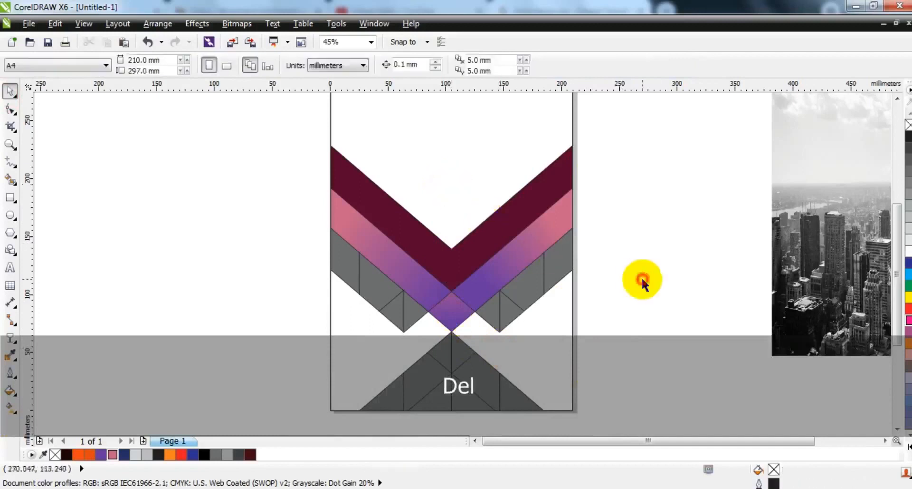
Weld the grey pieces separated by short diagonals within each arm of the third band
left_click(516, 316, "shift")
left_click(515, 314, "shift")
left_click(495, 316, "shift")
left_click(642, 319)
left_click(534, 281)
left_click(519, 313, "shift")
left_click(416, 65)
left_click(393, 303)
left_click(355, 238, "shift")
left_click(417, 70)
left_click(682, 333)
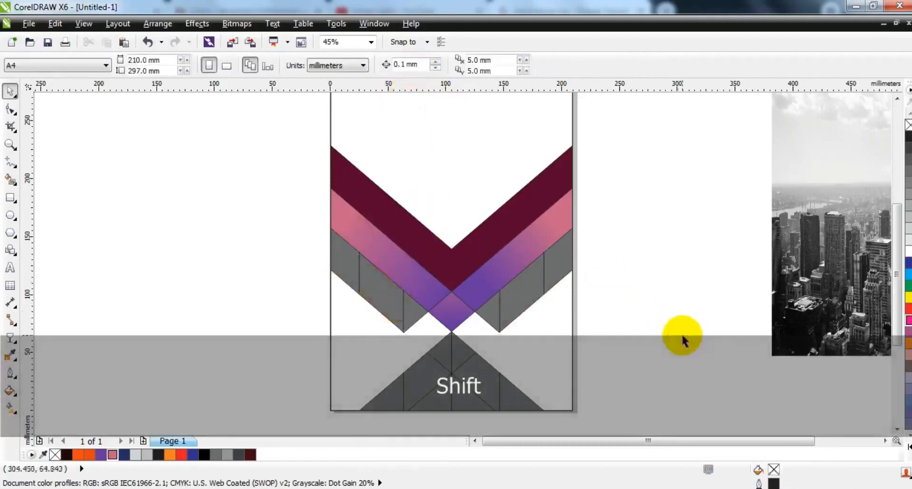
Weld all the grey pieces of the lower triangle into one shape and fill it with dark blue
left_click(615, 329)
left_click_drag(306, 451, 309, 407)
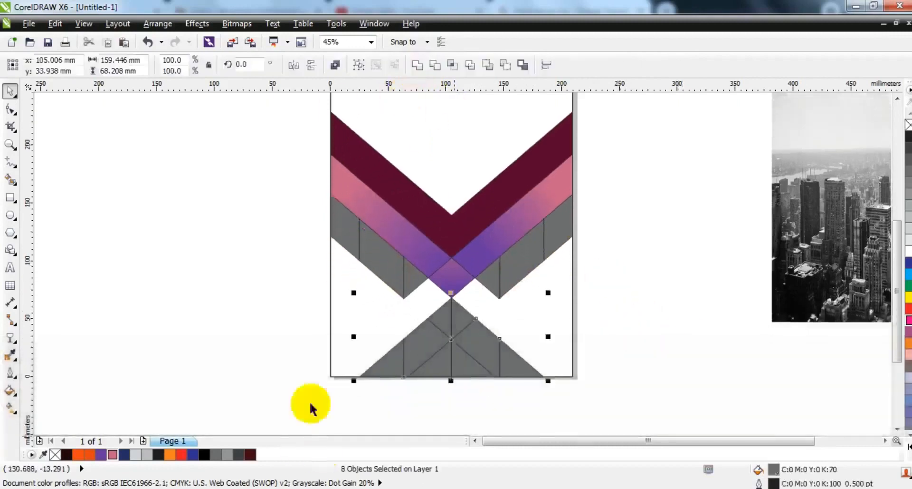
left_click(411, 68)
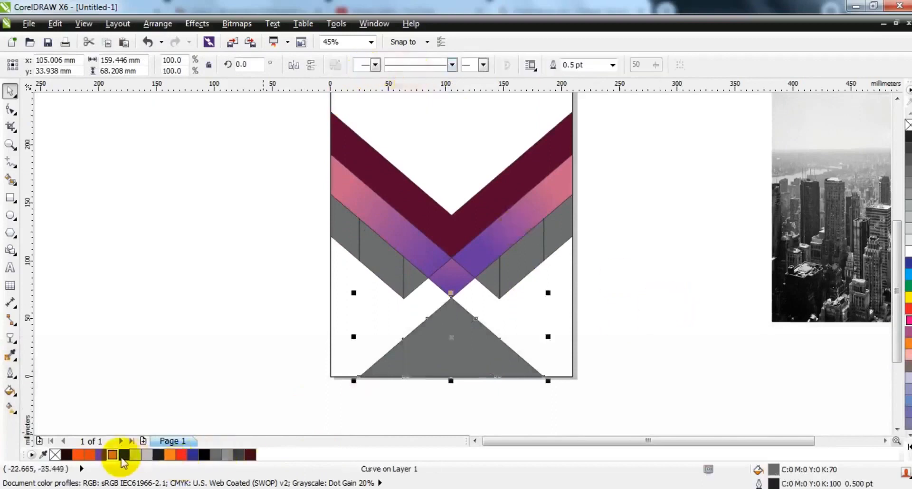
left_click(122, 458)
left_click(644, 267)
Weld the outermost grey piece to its neighbour in each arm of the third band, leaving the small inner pieces separate
left_click(547, 270)
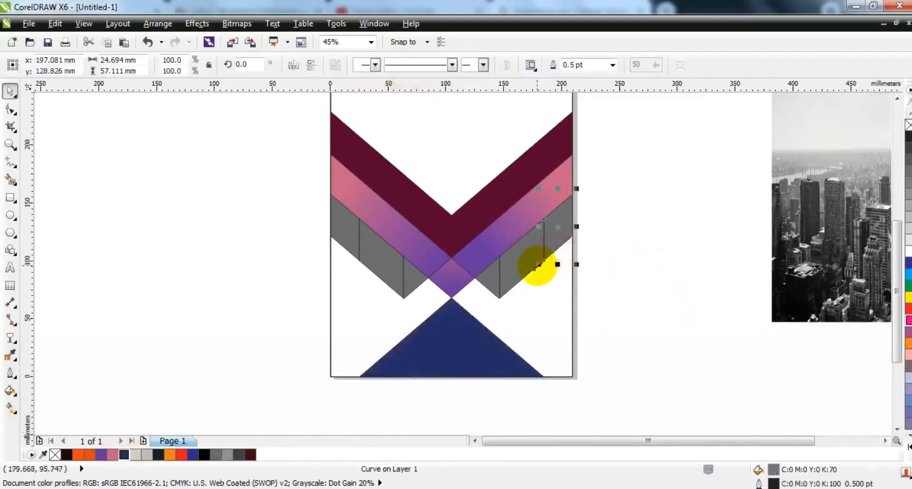
left_click(526, 261, "shift")
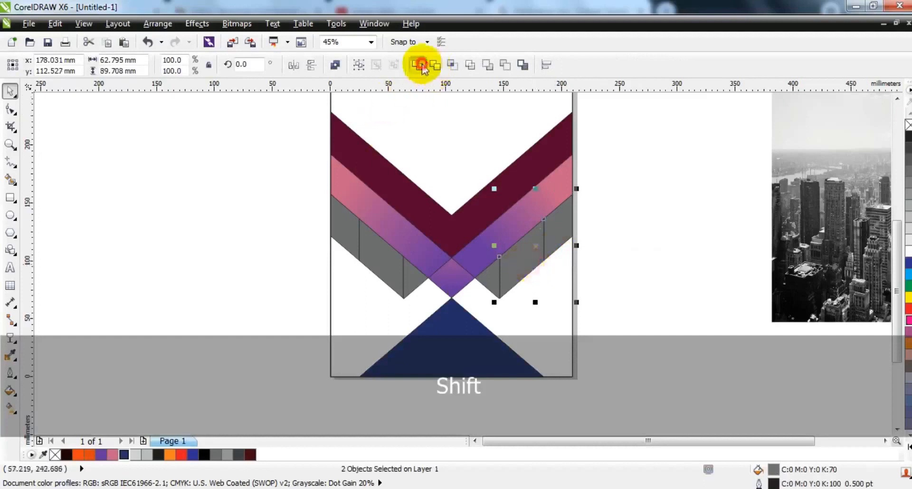
left_click(420, 65)
left_click(357, 240)
left_click(373, 252, "shift")
left_click(421, 63)
left_click(669, 246)
Fill the welded outer pieces of the third band's two arms with a darker grey
left_click(535, 251)
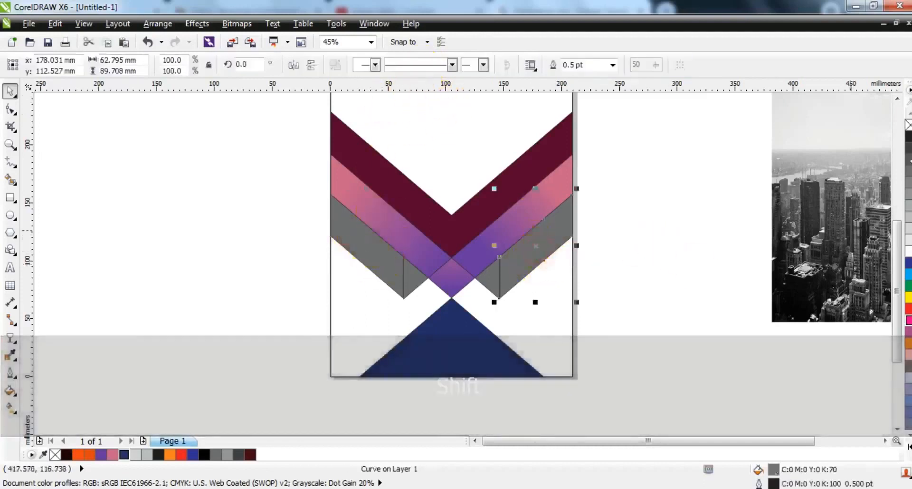
left_click(908, 147)
left_click(382, 261)
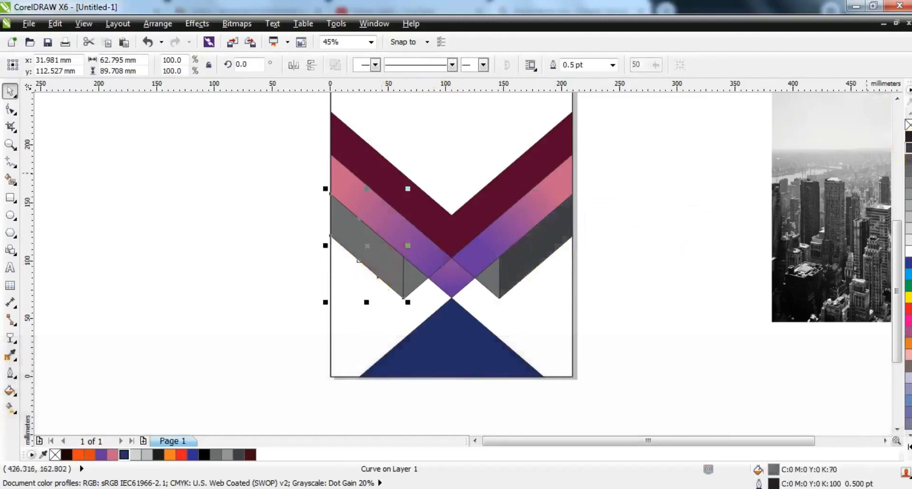
left_click(908, 148)
Apply linear gradients to the third band's two outer pieces, from dark grey near the centre to light grey at the page edges
key("g")
left_click_drag(500, 279, 571, 220)
left_click_drag(908, 229, 571, 220)
left_click(387, 260)
left_click_drag(407, 279, 314, 218)
left_click_drag(905, 232, 310, 208)
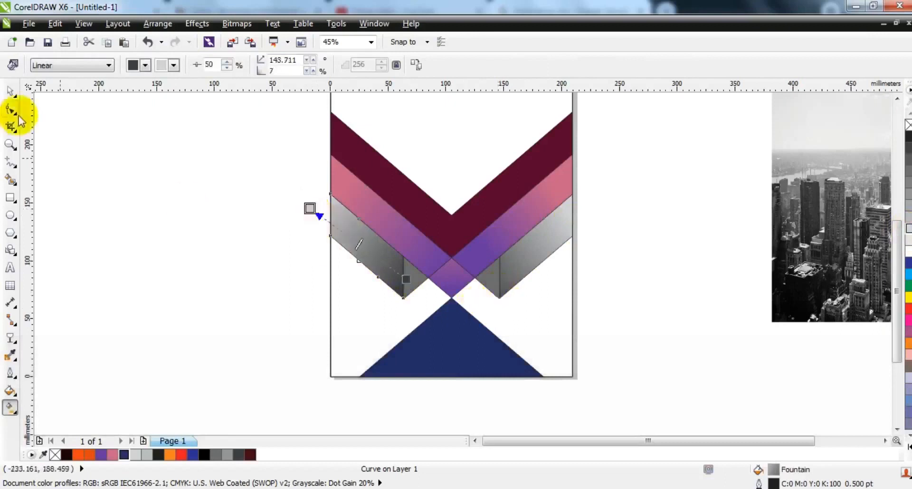
Remove the outlines from all the V-shaped bands and the dark blue triangle
left_click(10, 90)
left_click_drag(219, 123, 570, 305)
left_click_drag(631, 323, 631, 324)
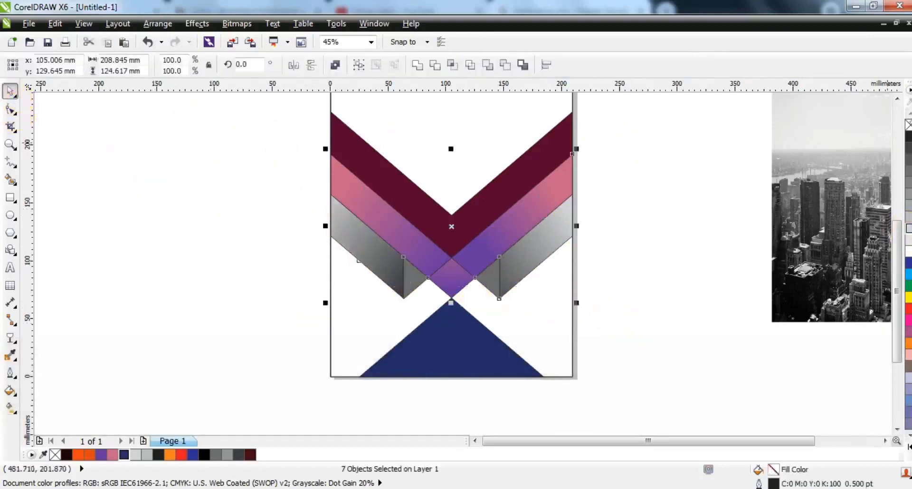
left_click_drag(635, 111, 263, 304)
right_click(908, 127)
left_click_drag(641, 286, 240, 440)
right_click(907, 125)
Move the black-and-white city photo to the empty space left of the page
left_click(561, 300)
key("shift+F4")
key("Escape")
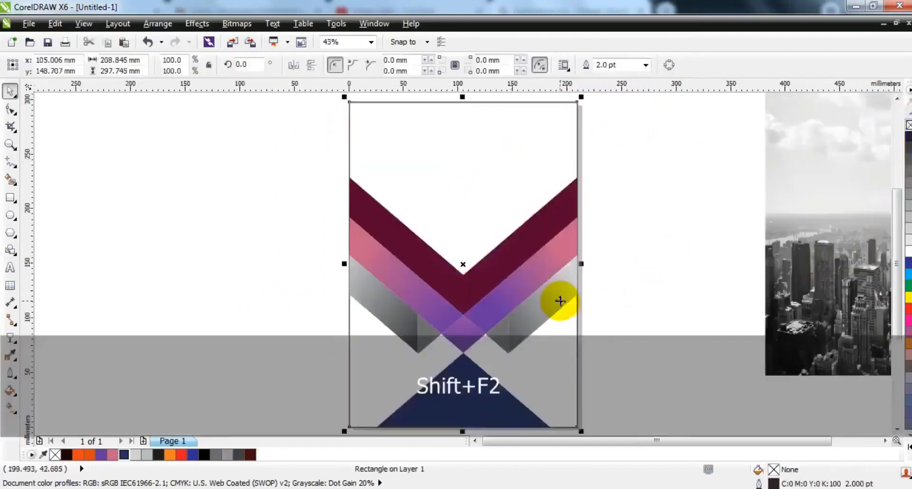
left_click(790, 275)
left_click_drag(834, 314, 650, 305)
left_click_drag(769, 319, 520, 262)
key("ctrl+z")
left_click(481, 291)
key("Escape")
Use Smart Fill to fill the page area above the maroon V with 70% black, and enlarge that shape from its centre beyond the page edges
left_click(10, 179)
left_click(460, 187)
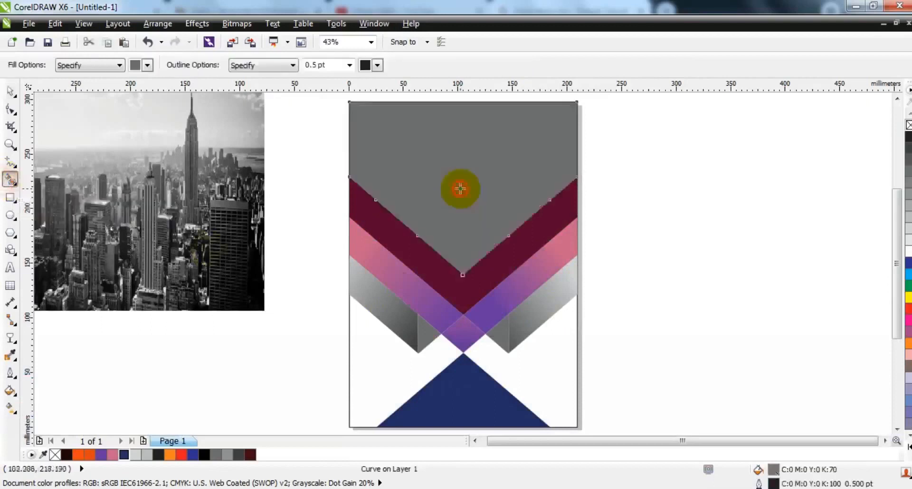
left_click(10, 90)
left_click_drag(581, 278, 634, 331)
Place the black-and-white city photo inside the enlarged grey shape as a PowerClip
left_click(106, 237)
key("w")
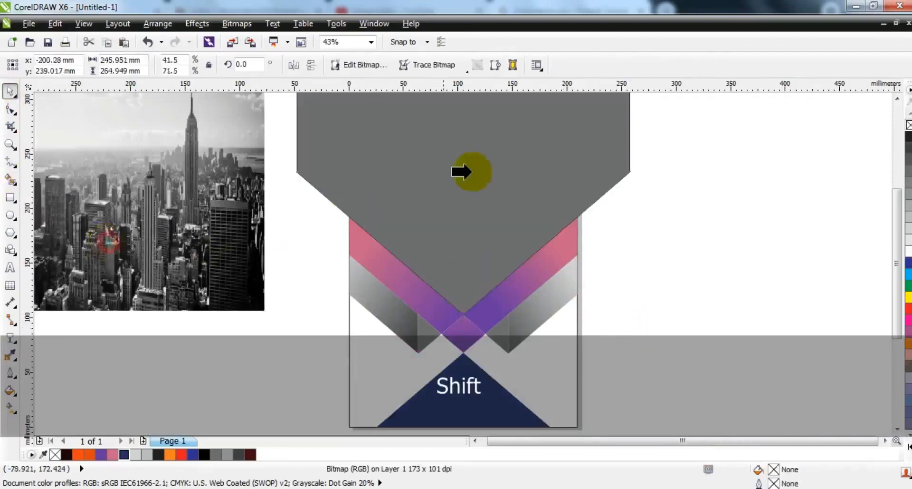
left_click(472, 171)
Edit the PowerClip contents, widen the city photo from its centre beyond the page width, and finish editing
key("d")
left_click(508, 211)
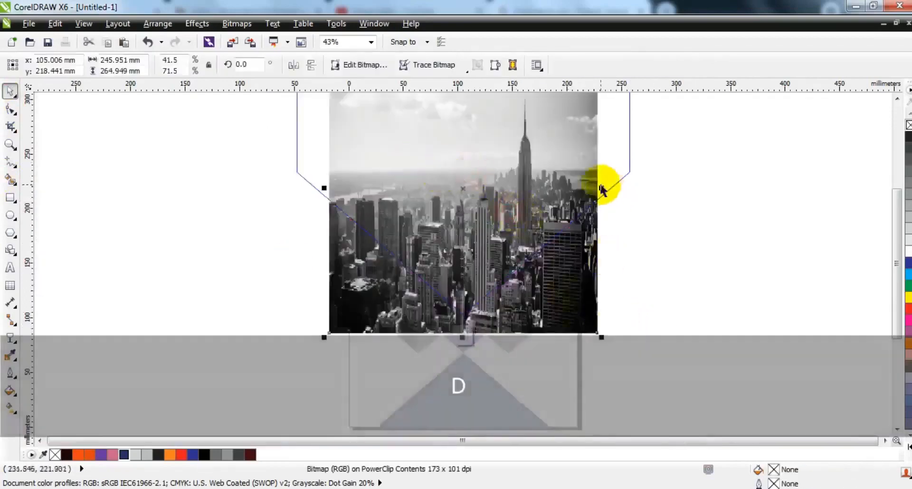
left_click(589, 246, "shift")
left_click_drag(588, 245, 589, 230)
left_click_drag(602, 171, 623, 187)
key("f")
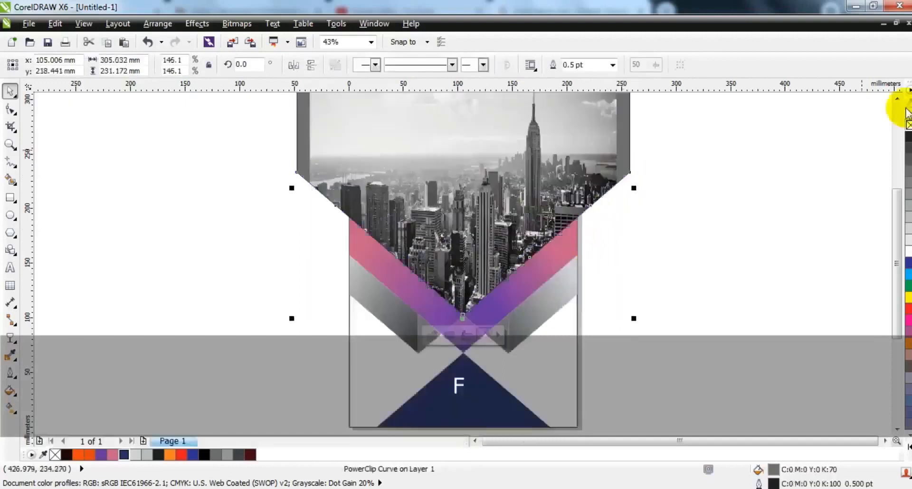
Remove the outline of the clipped photo shape and move it behind the V-shaped bands
right_click(907, 124)
key("w")
left_click(576, 339)
left_click(685, 298)
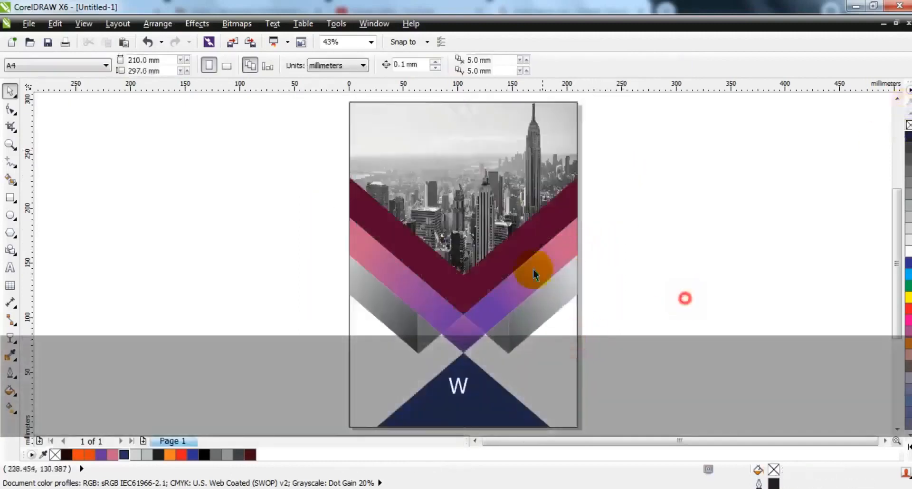
Apply a uniform transparency of 44 to the maroon V band and deselect it
left_click(523, 256)
left_click(10, 337)
left_click(76, 65)
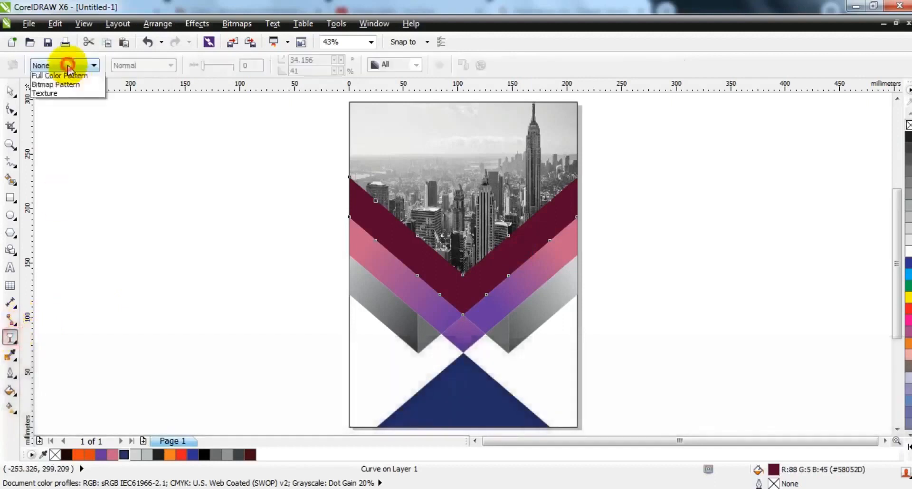
left_click(64, 86)
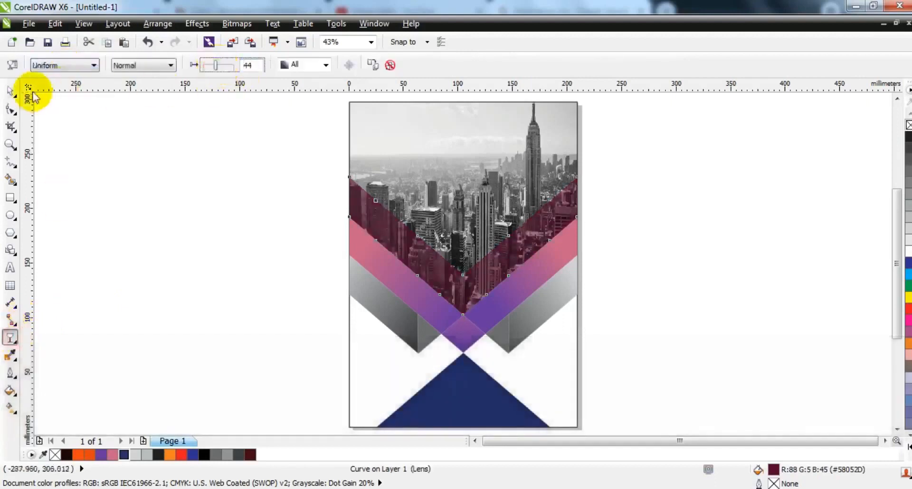
left_click(8, 93)
left_click(149, 215)
Draw a diagonal line across the left ends of the pink and grey bands, and mirror a copy onto the right ends
left_click_drag(405, 127, 798, 410)
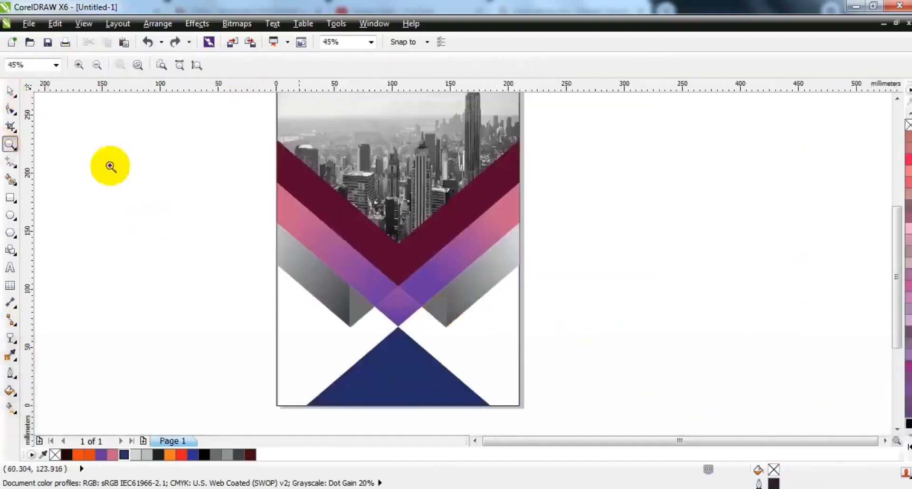
left_click(9, 93)
left_click(316, 220)
left_click(305, 194)
left_click(135, 212)
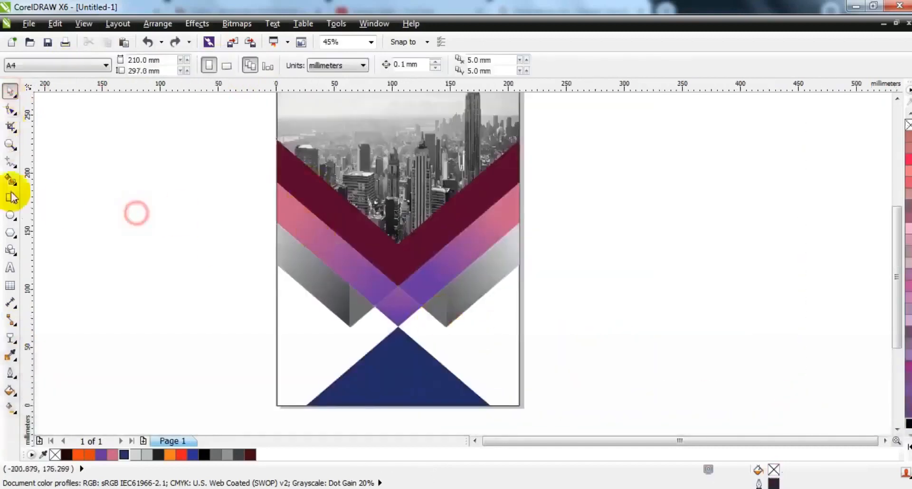
left_click(10, 162)
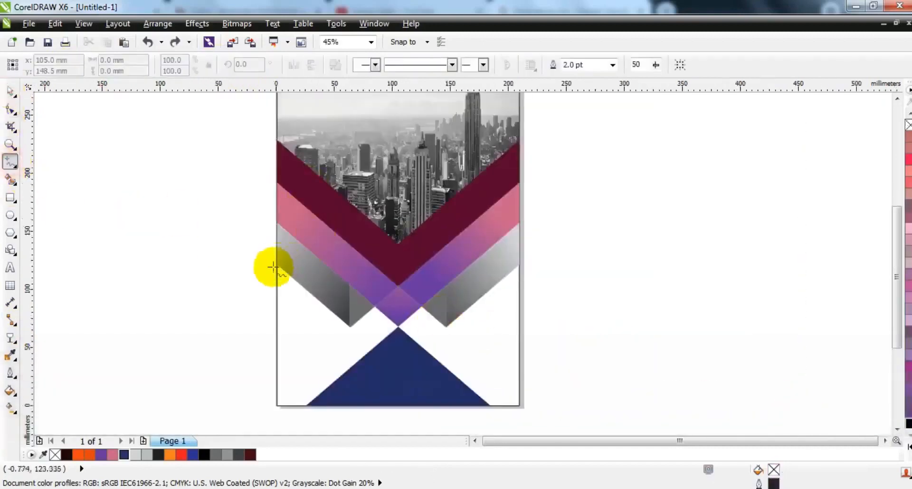
left_click(10, 91)
key("KP_Add")
left_click(294, 64)
left_click_drag(324, 227, 473, 247)
left_click(192, 249)
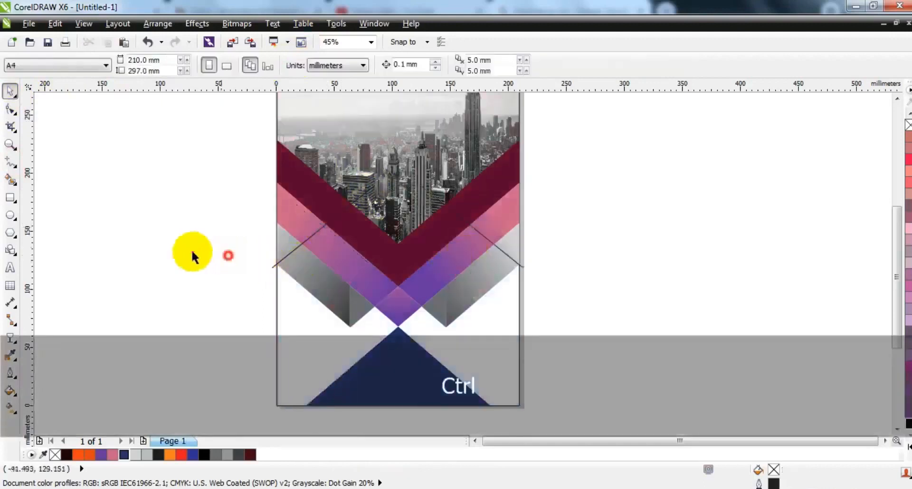
Use Smart Fill to fill the outer band ends beyond the diagonal lines with black on both sides
left_click(11, 180)
left_click(147, 66)
left_click(133, 84)
left_click(302, 215)
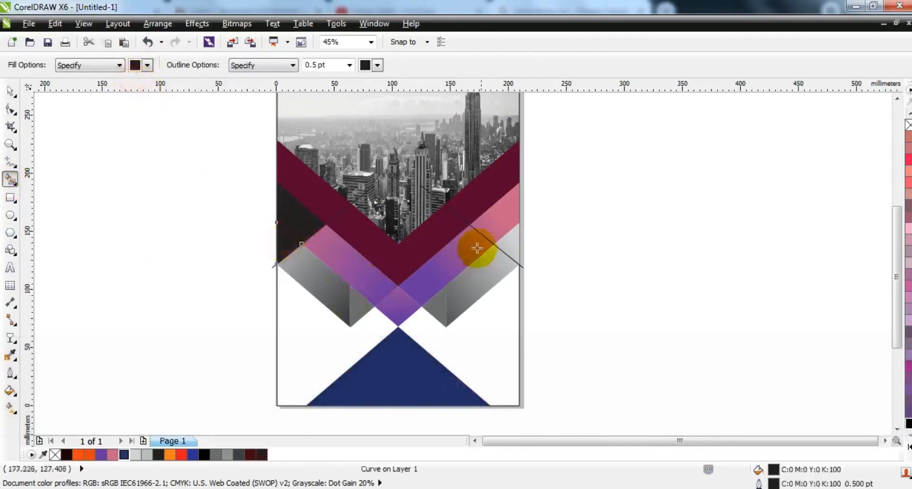
left_click(492, 220)
left_click(11, 90)
left_click(78, 214)
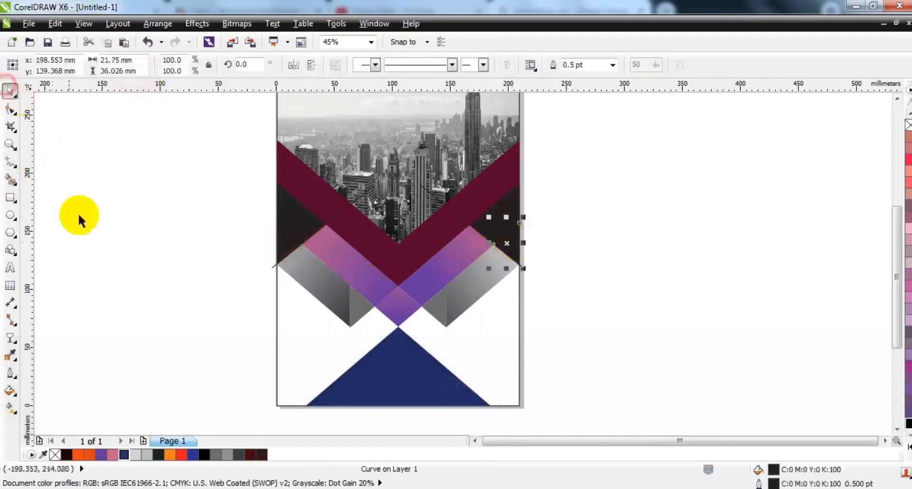
Recolor the right side's black band end red and the small triangle below it orange
left_click(494, 221)
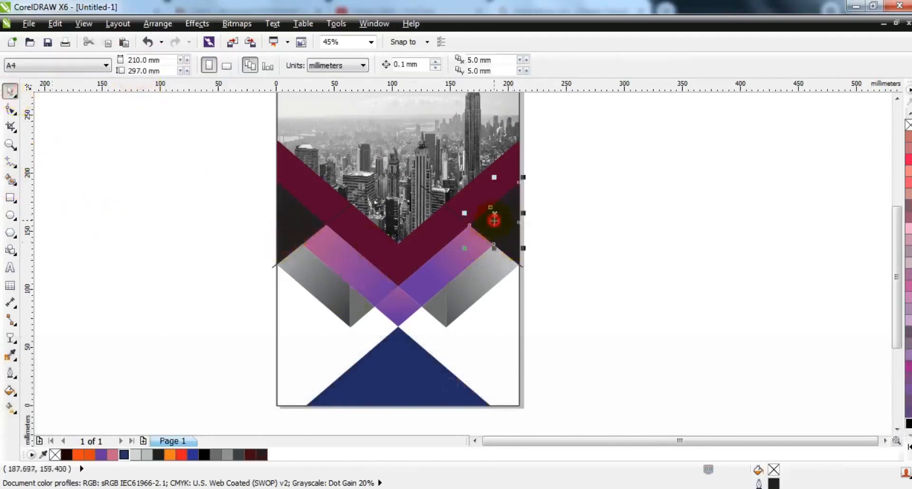
left_click(79, 454)
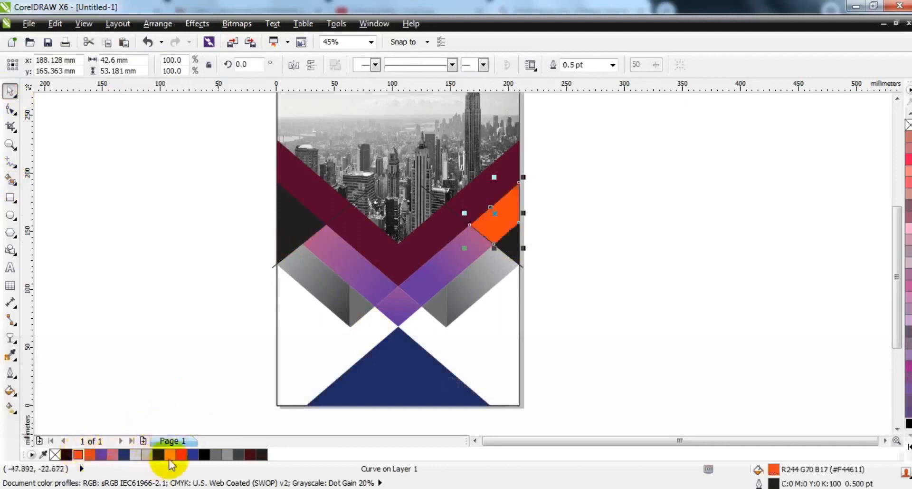
left_click(182, 454)
left_click(517, 245)
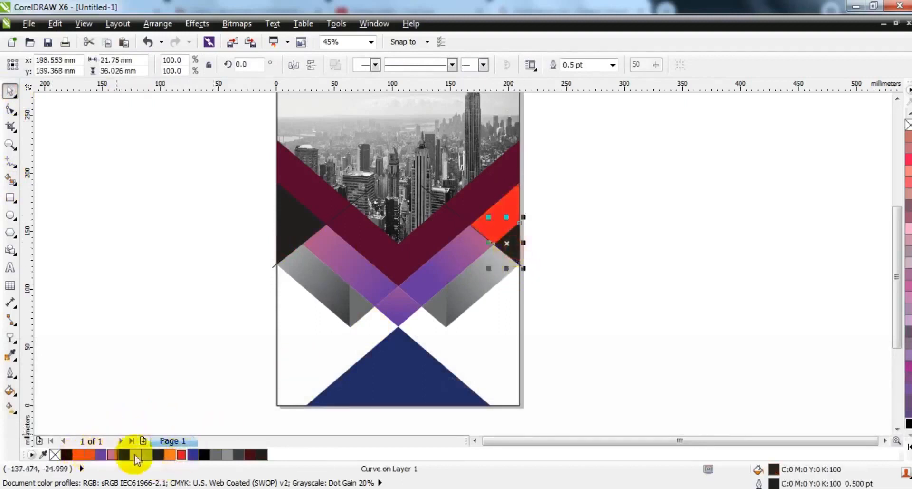
left_click(170, 454)
left_click(577, 307)
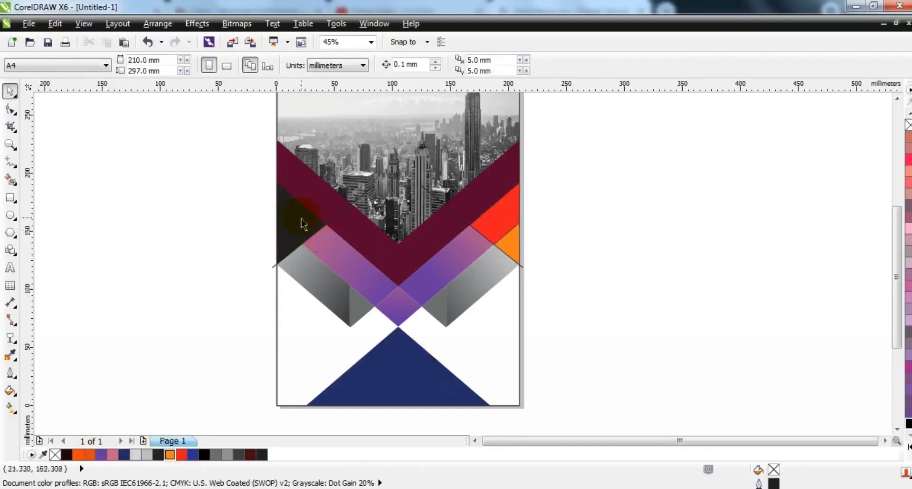
Recolor the left side's black band end red and the small triangle below it orange
left_click(302, 224)
left_click(179, 454)
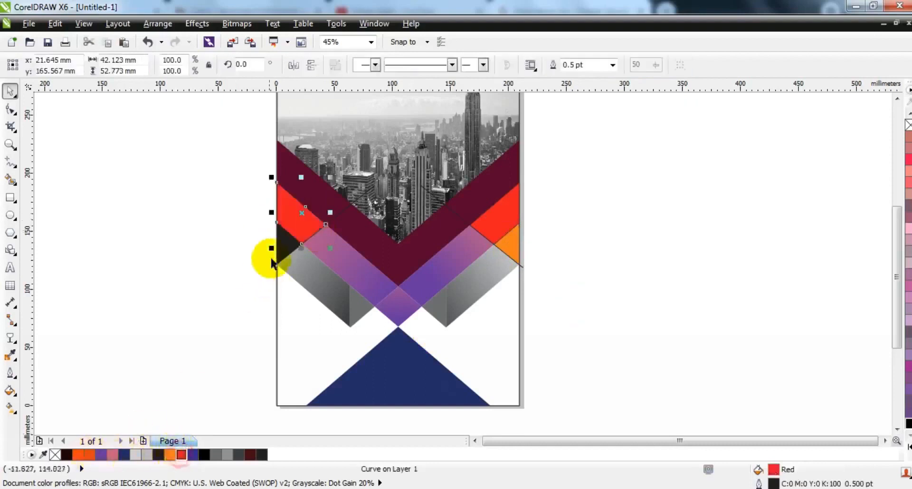
left_click(171, 454)
left_click(170, 239)
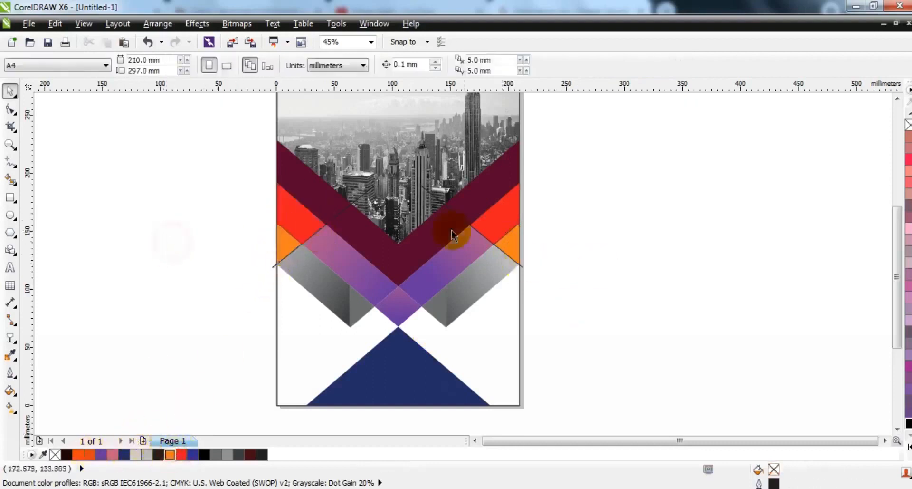
Delete the diagonal guide lines crossing the band ends
left_click(432, 205)
key("Delete")
left_click(374, 188)
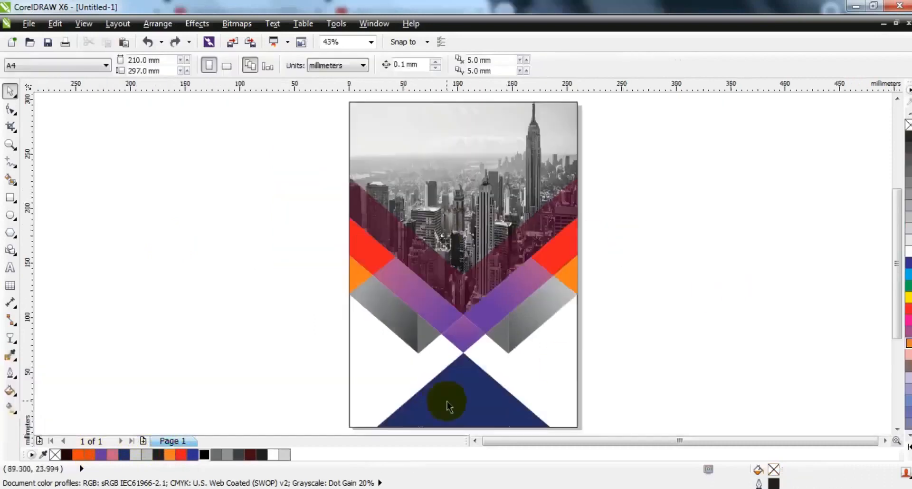
Apply a linear gradient to the bottom triangle, from black at its base to blue at its tip
left_click(447, 402)
left_click(203, 454)
key("g")
left_click_drag(460, 427, 459, 362)
left_click_drag(193, 453, 459, 363)
Apply a linear gradient to the right red band end, from black at the lower edge to red at the upper side
left_click(572, 249)
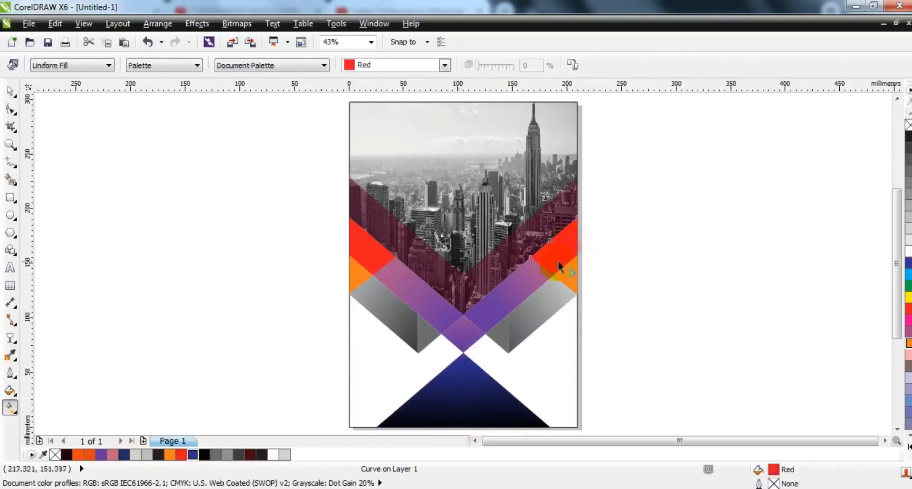
scroll(597, 260, "up", 5)
left_click(204, 454)
left_click_drag(570, 414, 470, 296)
left_click_drag(907, 319, 466, 291)
Apply a linear gradient to the right orange triangle, from red at the lower corner to orange above
left_click(554, 400)
key("shift+F2")
left_click(908, 309)
left_click_drag(579, 361, 489, 230)
left_click_drag(907, 342, 489, 230)
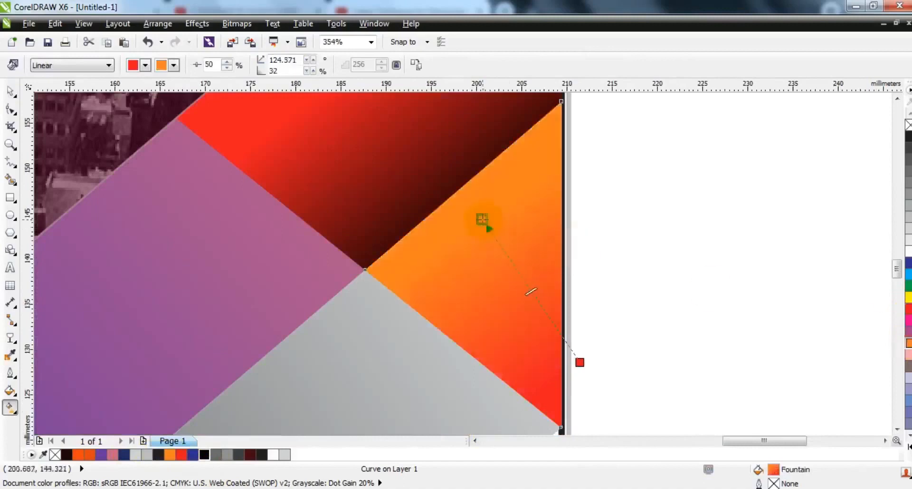
Apply a linear gradient across the purple band's right arm, from purple at the upper edge to black at the lower edge
scroll(522, 217, "down", 1)
left_click(352, 306)
scroll(353, 305, "down", 1)
left_click(205, 455)
left_click_drag(474, 376, 393, 310)
left_click_drag(390, 271, 471, 363)
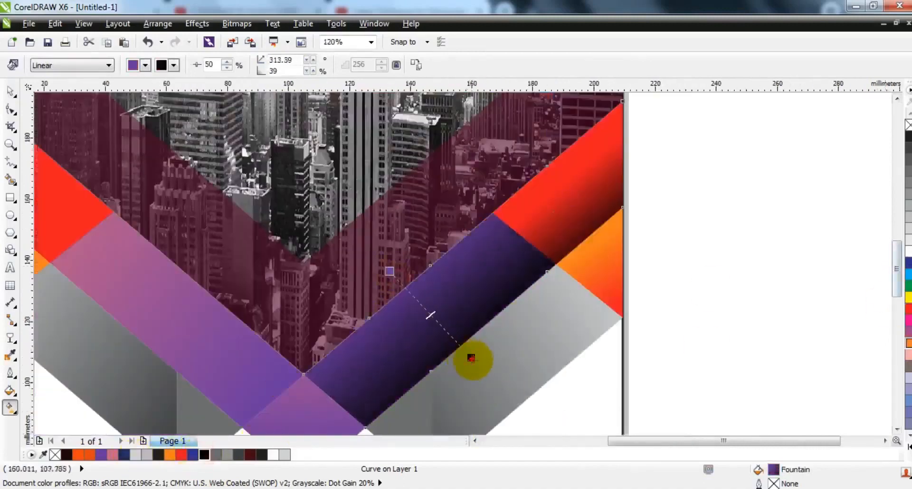
Apply a linear gradient across the purple band's left arm, from purple at the upper edge to black at the lower edge
left_click(206, 345)
left_click(204, 454)
left_click_drag(159, 371, 199, 334)
left_click_drag(217, 299, 152, 363)
Apply a vertical purple-to-black gradient to the central diamond where the two purple arms cross
key("F3")
left_click(377, 361)
left_click_drag(380, 314, 375, 414)
left_click(204, 455)
Darken the grey band's outer pieces with gradients: dark grey to black on the left, black to light grey on the right
left_click(490, 307)
left_click(204, 454)
left_click(311, 349)
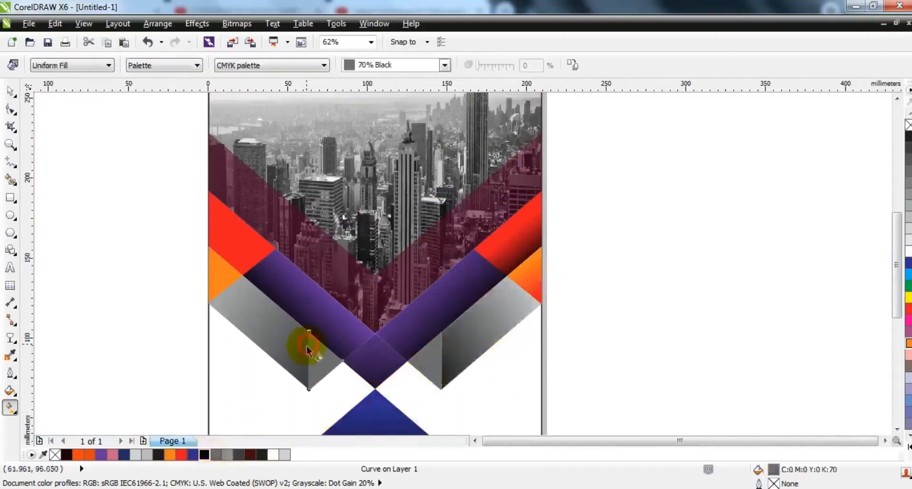
left_click(290, 347)
left_click(204, 454)
left_click_drag(260, 309, 325, 365)
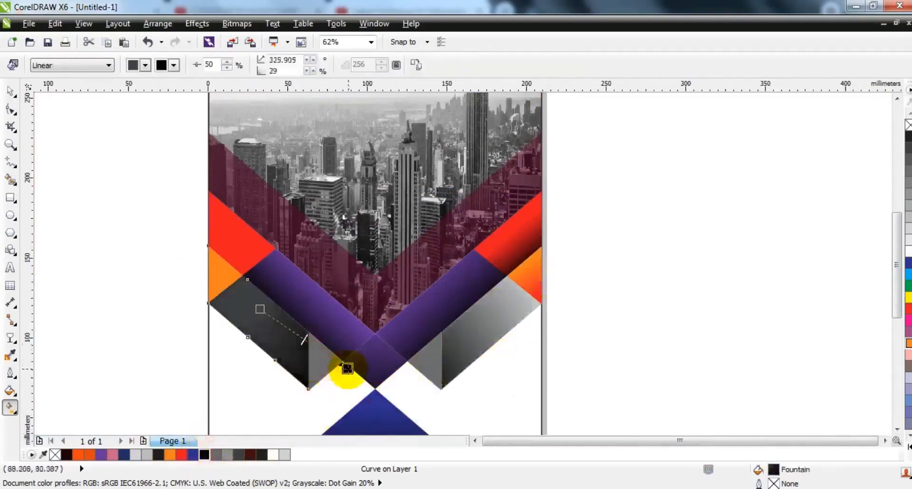
left_click(460, 353)
left_click_drag(414, 366, 414, 367)
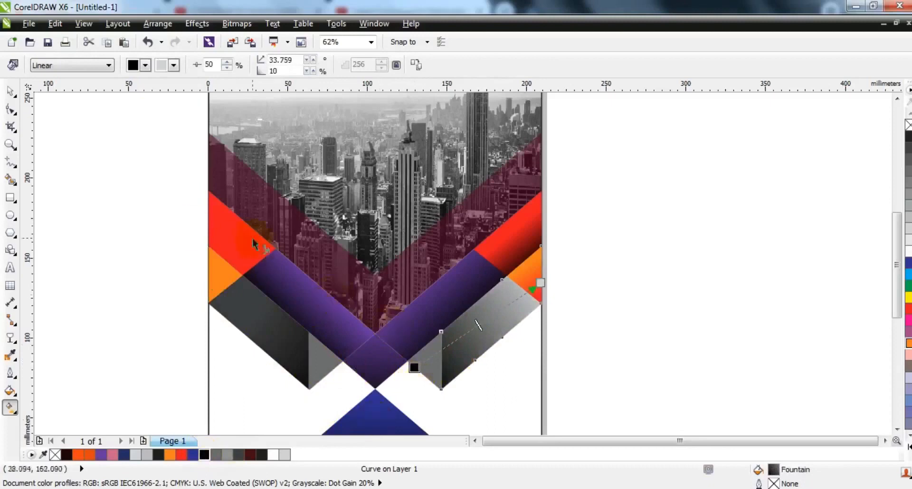
Apply a linear gradient to the left red band end, from black at the lower edge to red at the upper side
left_click(253, 244)
left_click(204, 454)
left_click_drag(195, 290, 246, 234)
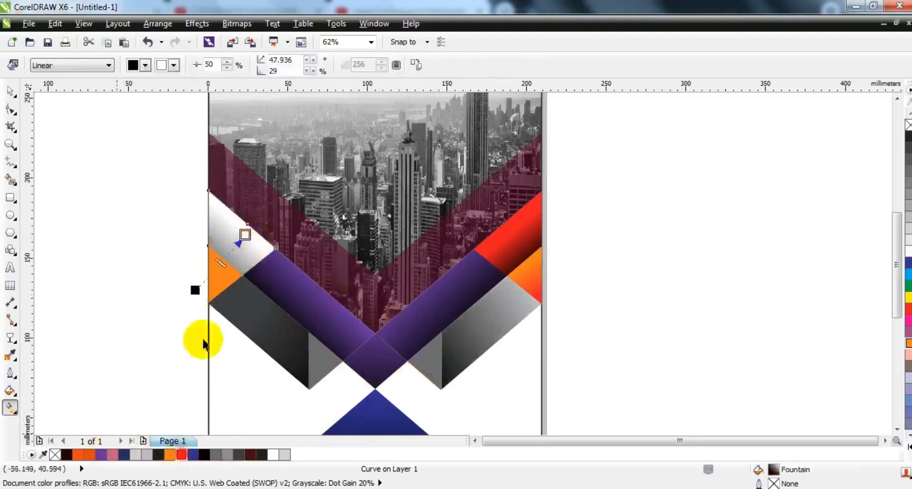
left_click_drag(203, 339, 245, 234)
Apply a linear gradient to the left orange triangle, from red at the outer lower corner to orange inside
left_click(220, 281)
left_click(907, 309)
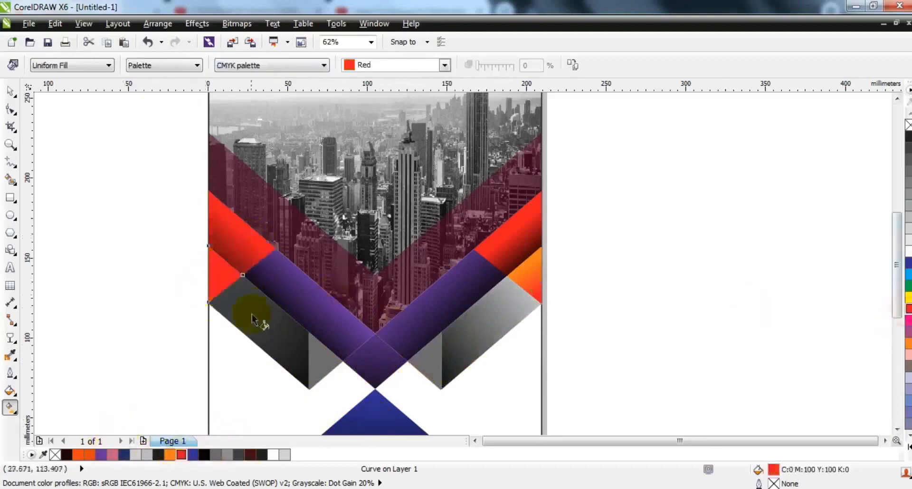
left_click_drag(180, 306, 225, 269)
left_click_drag(192, 294, 196, 295)
Select all the band pieces and the bottom triangle together and remove their outlines
left_click(11, 91)
left_click(134, 193)
scroll(493, 221, "down", 1)
left_click_drag(605, 395, 278, 161)
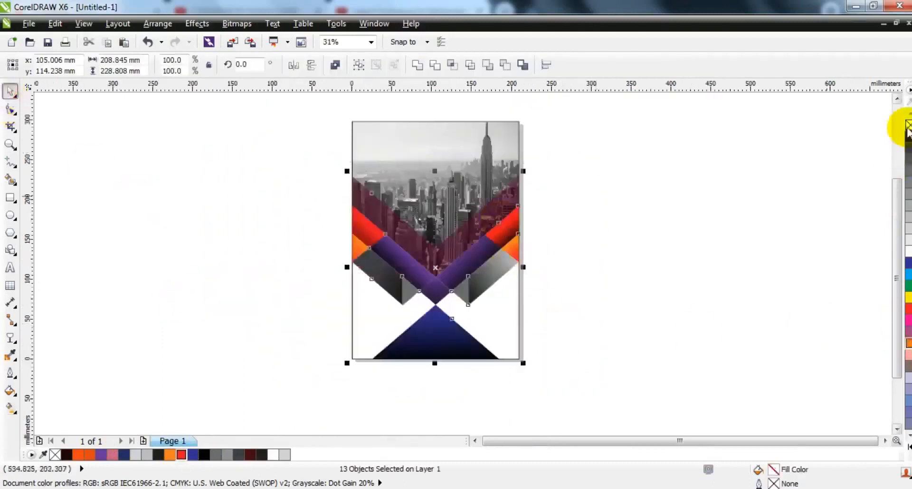
left_click(417, 158)
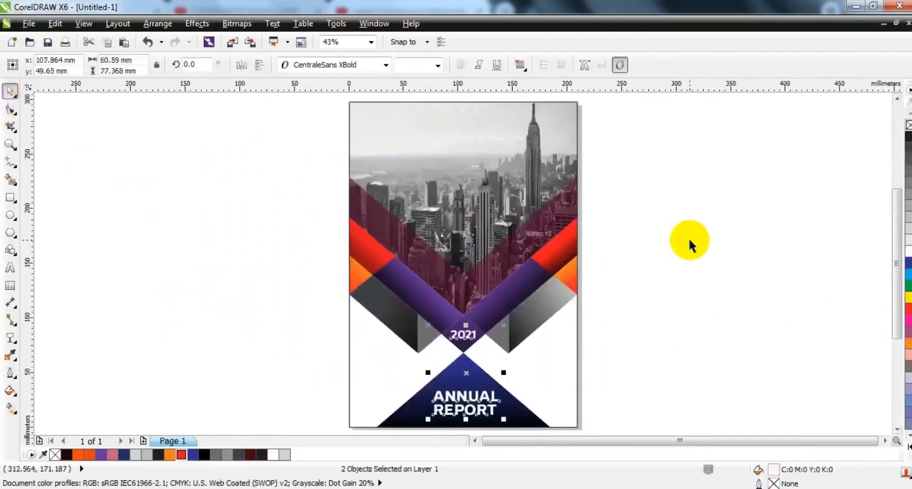
Deselect the title text and preview the finished cover in full screen
left_click(702, 218)
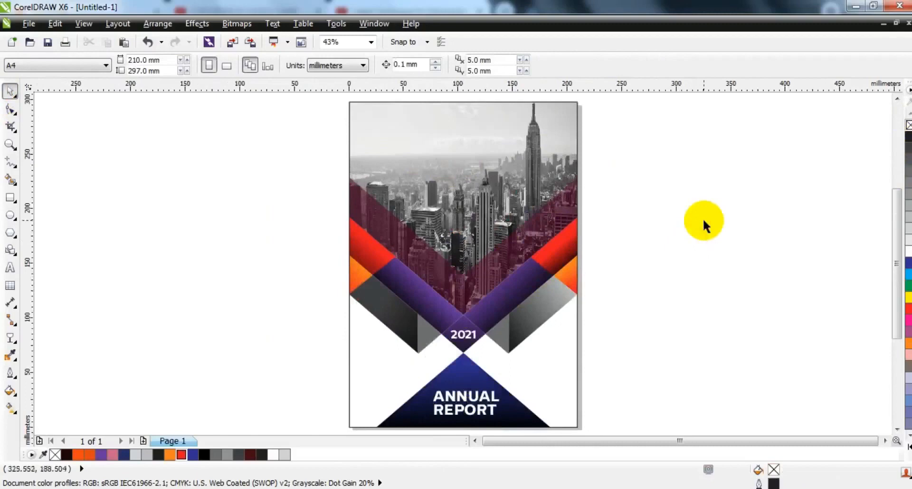
key("F9")
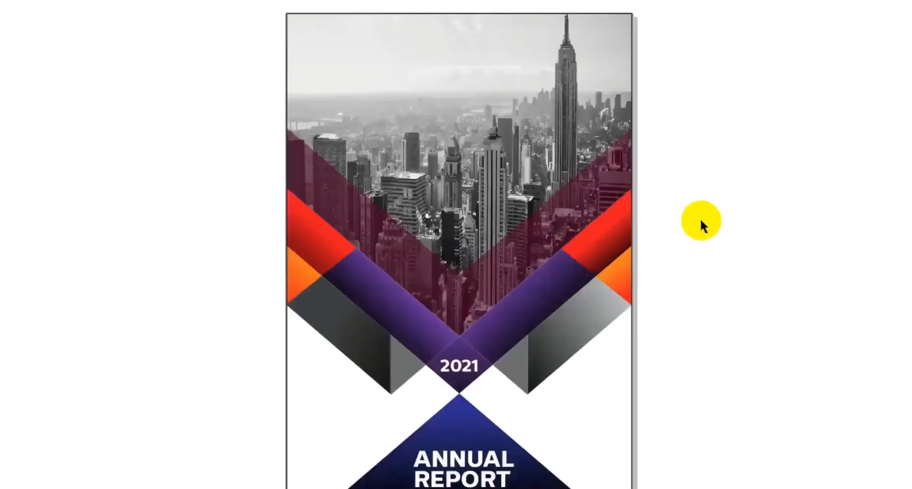